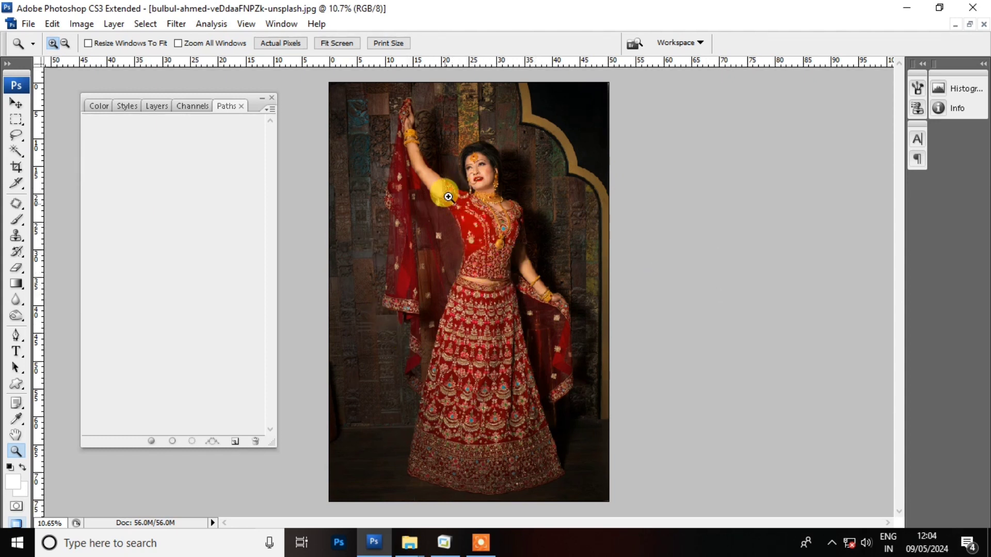
# Inspect the photo by zooming into the skirt, upper body and lower skirt, refitting between views
pyautogui.moveTo(410, 283)
pyautogui.mouseDown()
pyautogui.moveTo(514, 438)
pyautogui.moveTo(629, 508)
pyautogui.mouseUp()
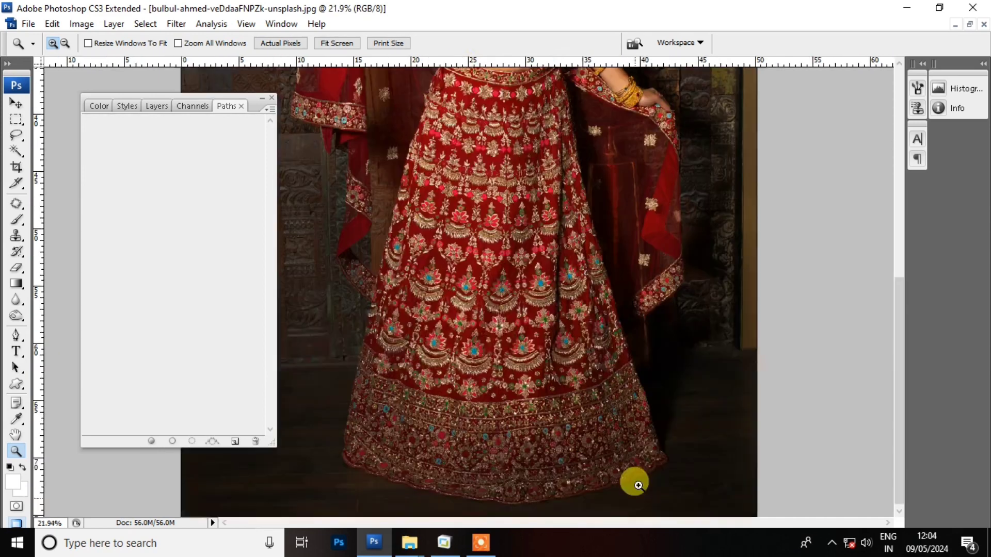
pyautogui.rightClick(492, 306)
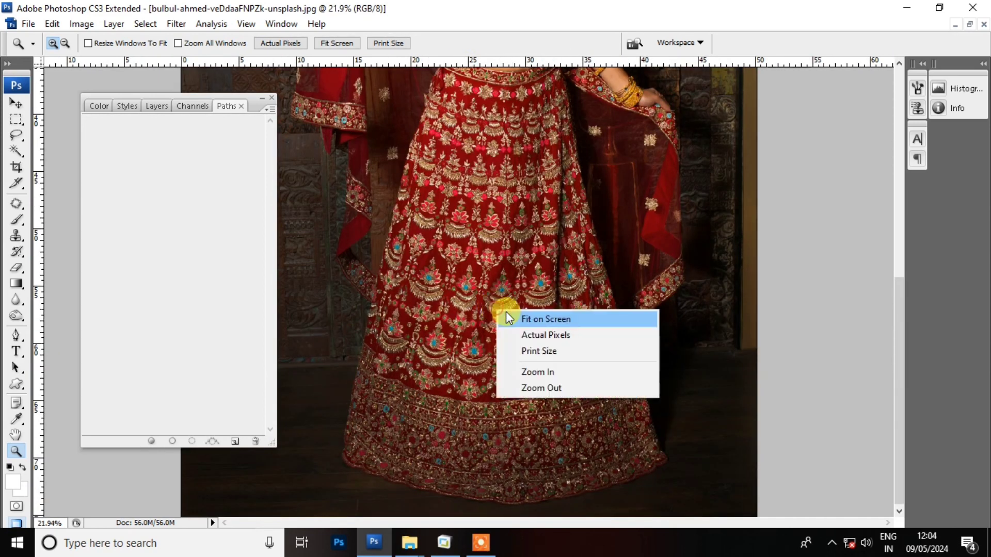
pyautogui.click(508, 317)
pyautogui.moveTo(377, 165); pyautogui.dragTo(571, 277)
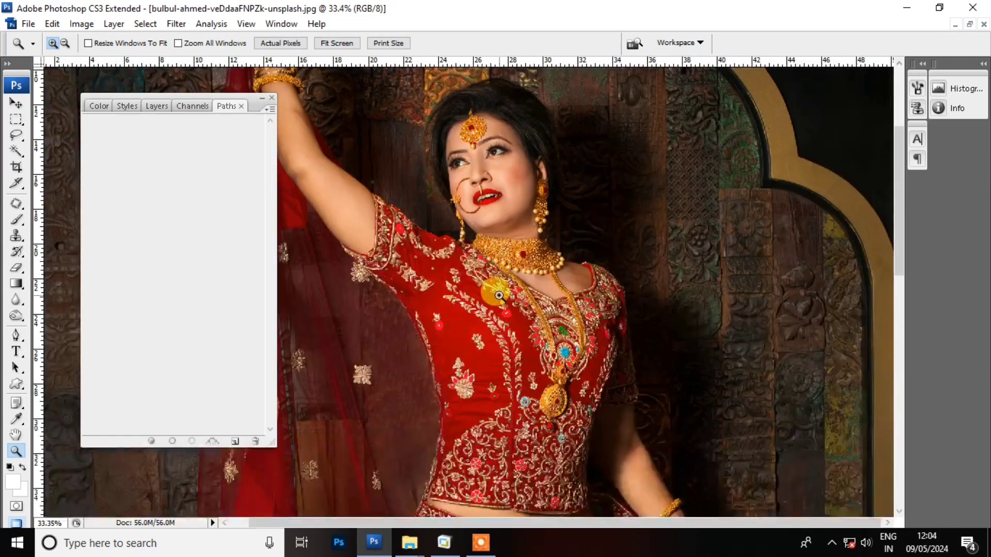
pyautogui.rightClick(510, 297)
pyautogui.click(524, 307)
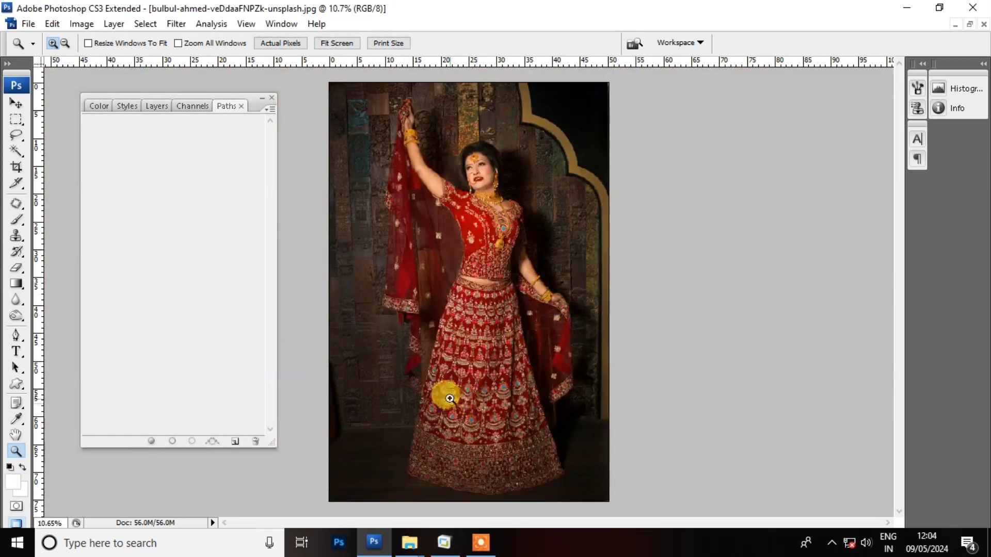
pyautogui.moveTo(376, 324)
pyautogui.mouseDown()
pyautogui.moveTo(602, 501)
pyautogui.moveTo(625, 506)
pyautogui.mouseUp()
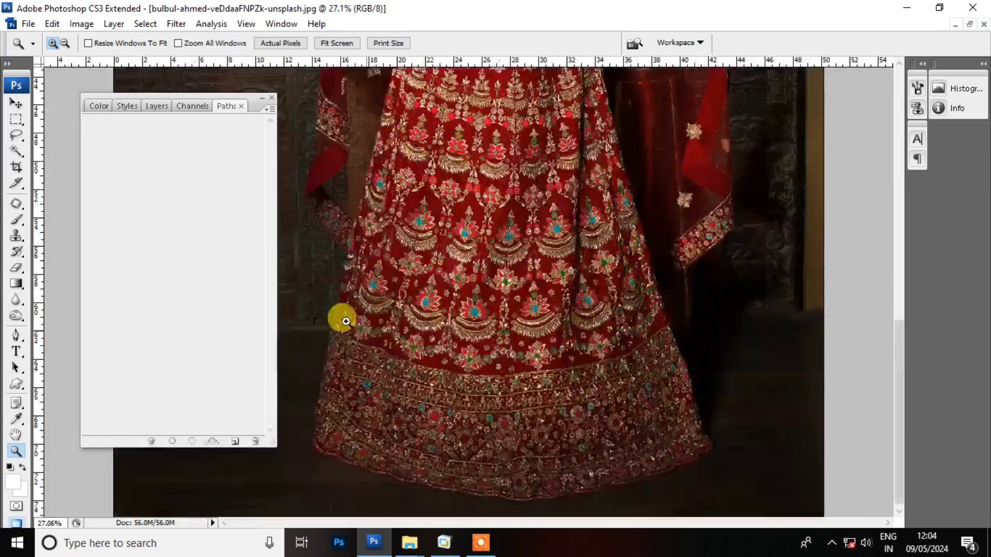
pyautogui.rightClick(407, 303)
pyautogui.click(444, 314)
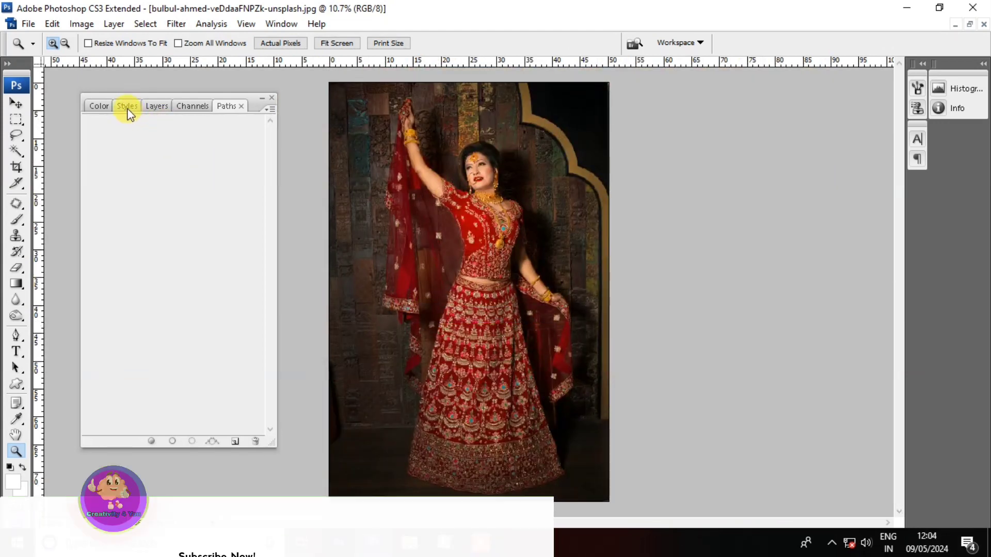
# Duplicate the Background layer as Background copy
pyautogui.click(157, 107)
pyautogui.rightClick(160, 165)
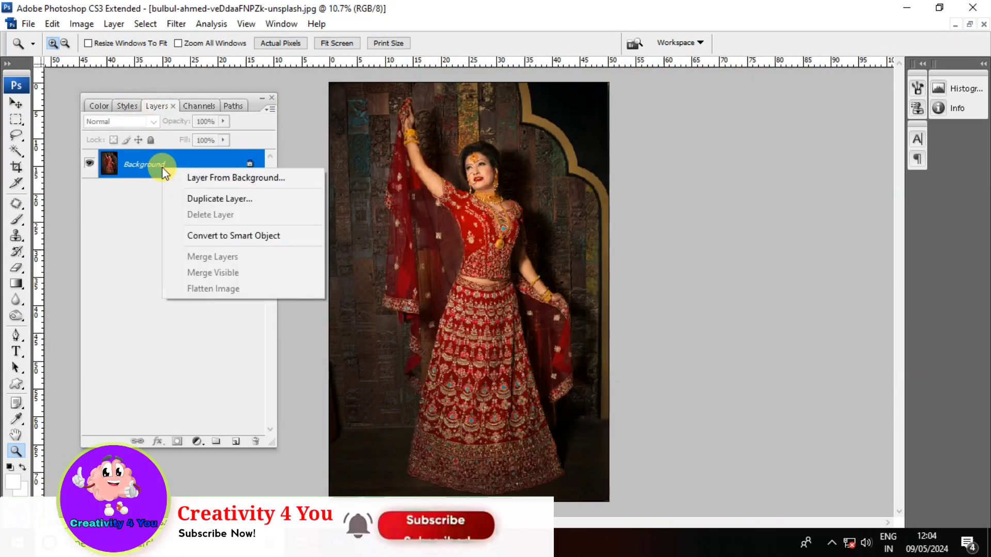
pyautogui.click(201, 200)
pyautogui.click(620, 156)
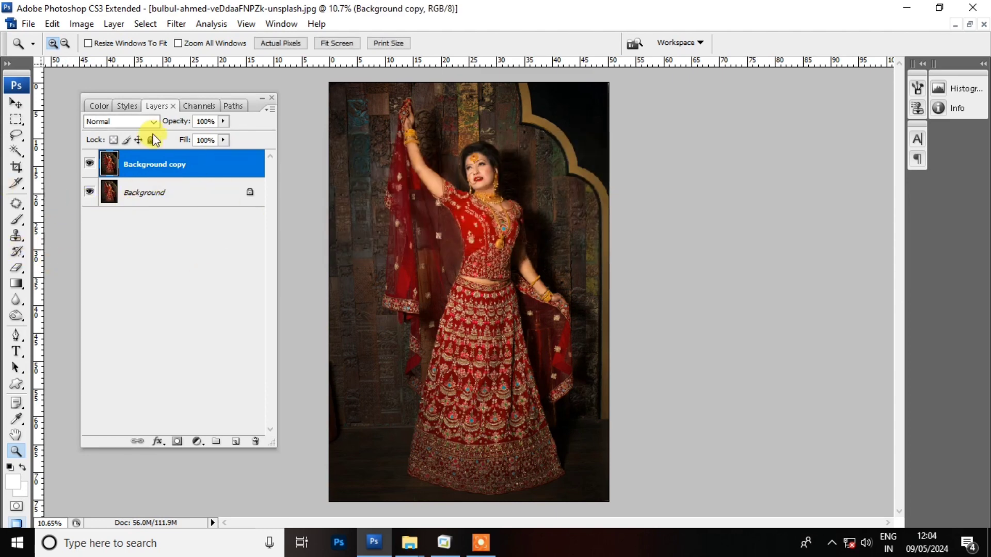
# Zoom in close on the skirt hem and switch to the Pen tool
pyautogui.moveTo(479, 331); pyautogui.dragTo(628, 544)
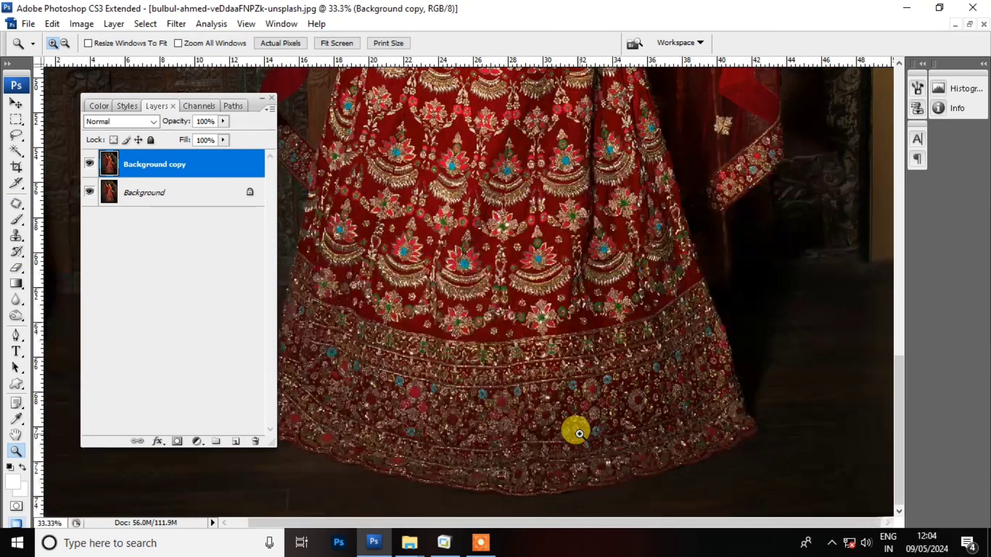
pyautogui.click(578, 434)
pyautogui.press('p')
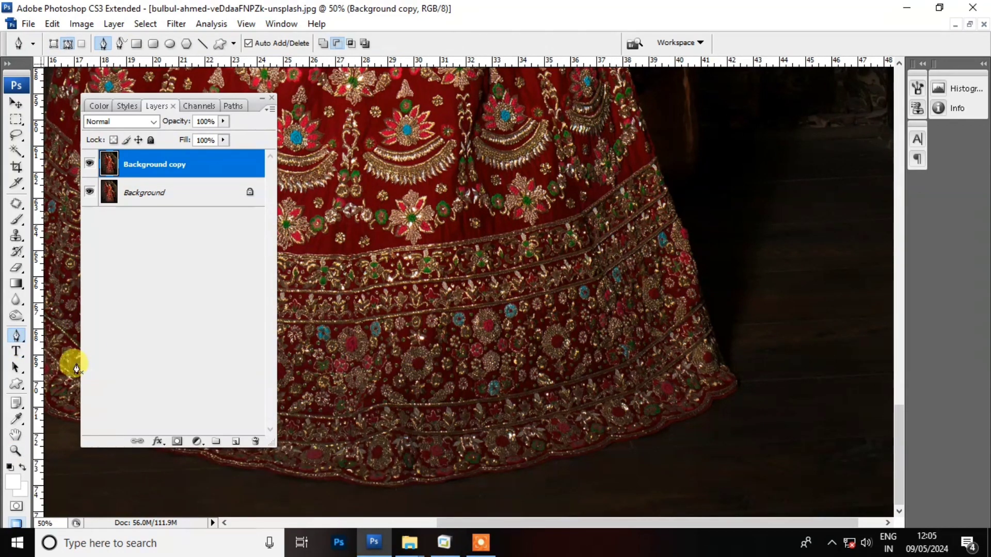
# Choose the standard Pen tool from the pen tools list
pyautogui.click(19, 342)
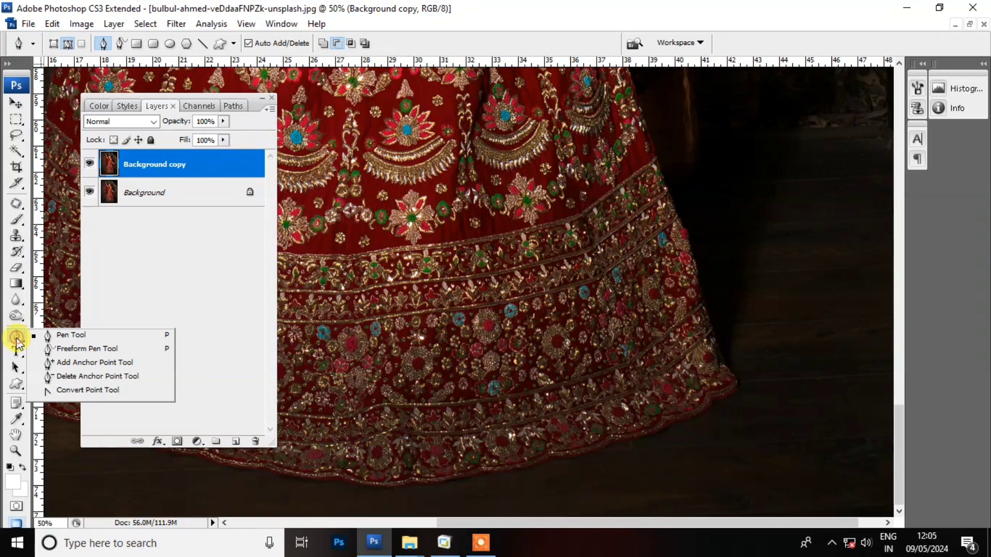
pyautogui.click(67, 325)
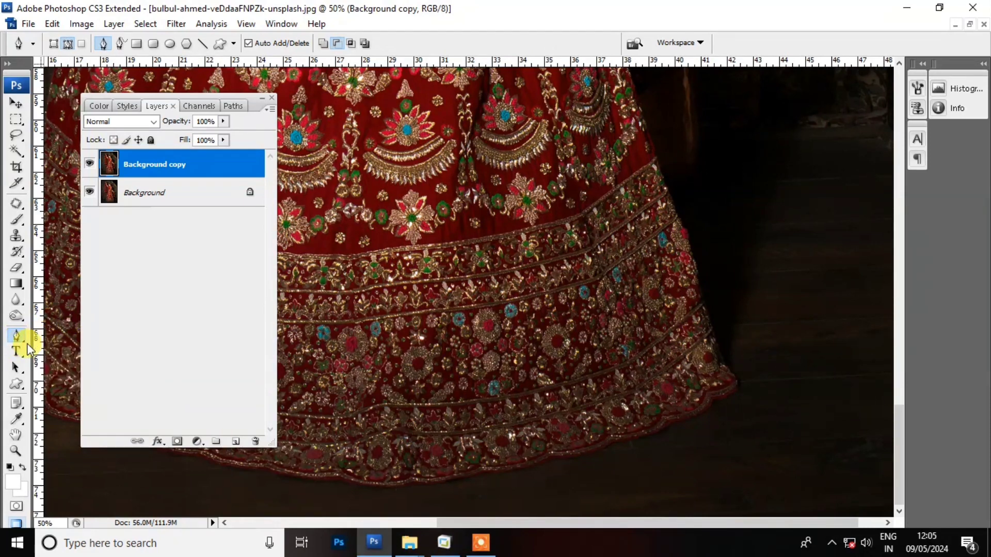
pyautogui.click(16, 336)
pyautogui.click(86, 336)
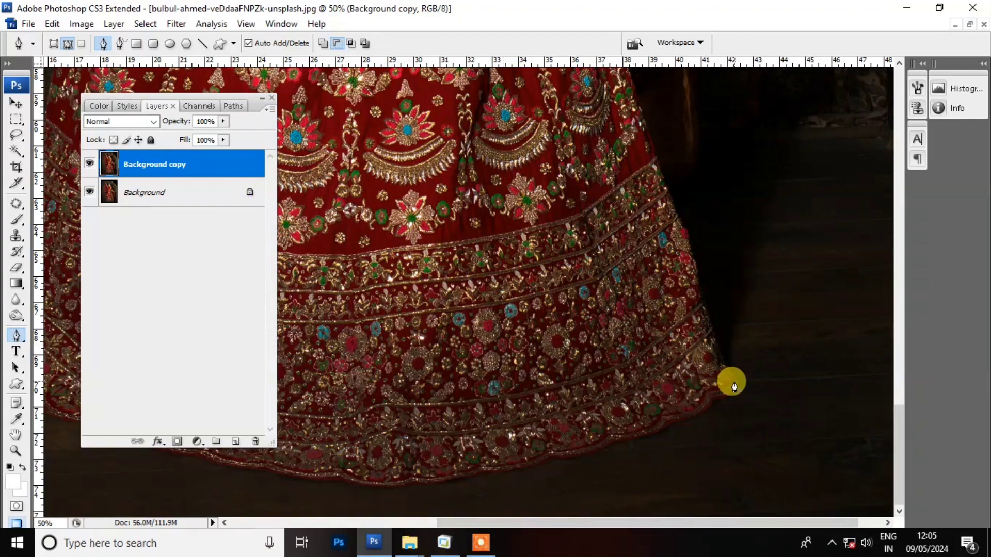
# Start the path at the hem's right corner and trace up the skirt edge to the red sash
pyautogui.moveTo(735, 381); pyautogui.dragTo(712, 439)
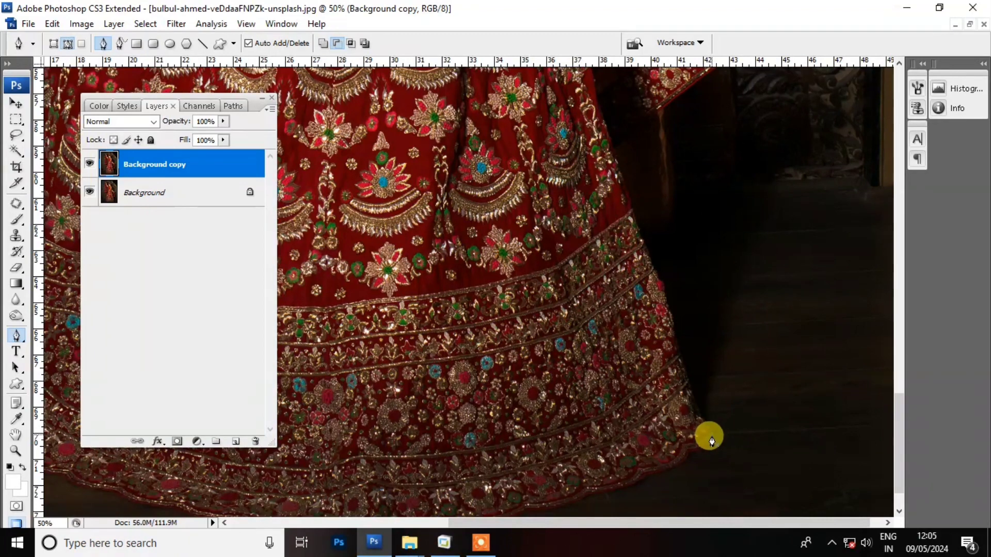
pyautogui.moveTo(712, 436); pyautogui.dragTo(696, 413)
pyautogui.click(670, 316)
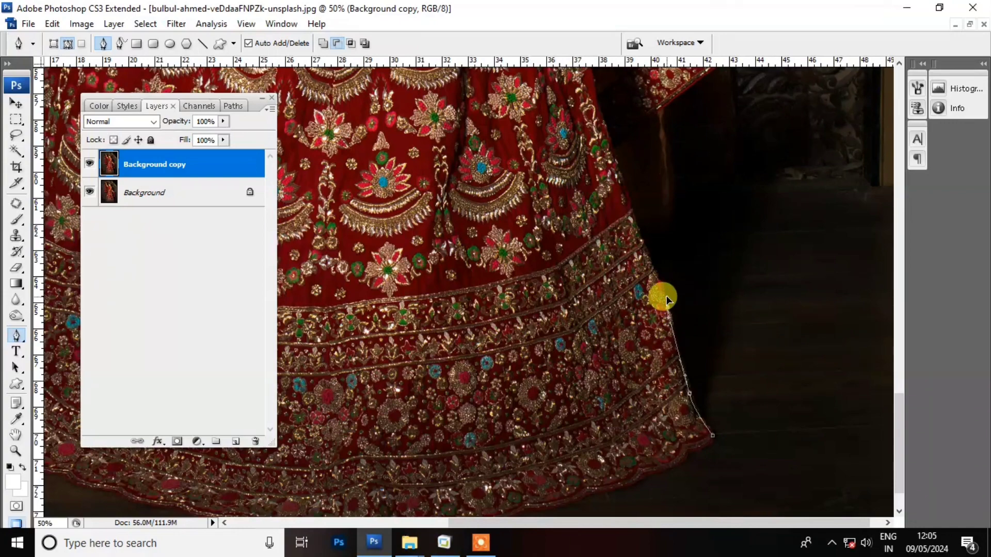
pyautogui.moveTo(666, 301)
pyautogui.mouseDown()
pyautogui.moveTo(644, 246)
pyautogui.moveTo(651, 393)
pyautogui.mouseUp()
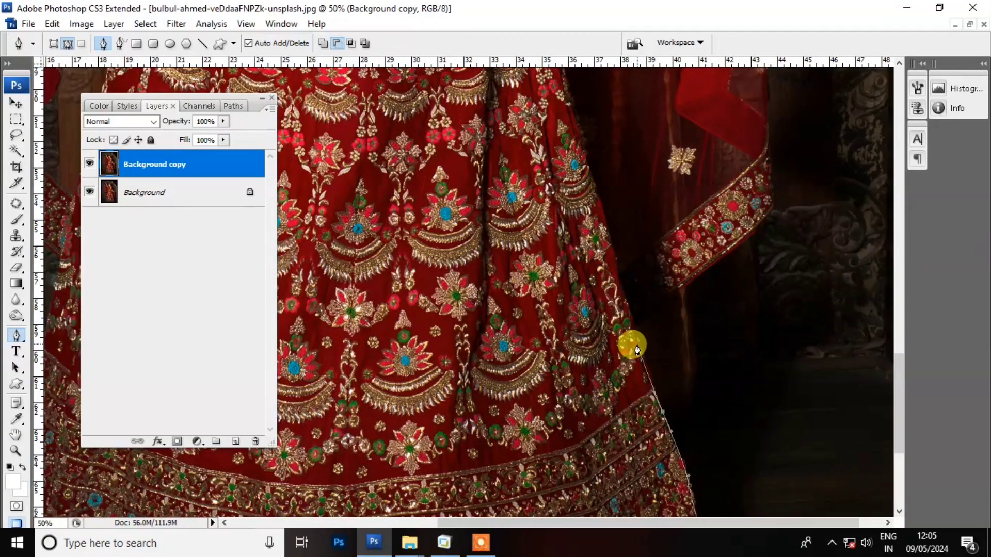
pyautogui.moveTo(635, 336); pyautogui.dragTo(663, 313)
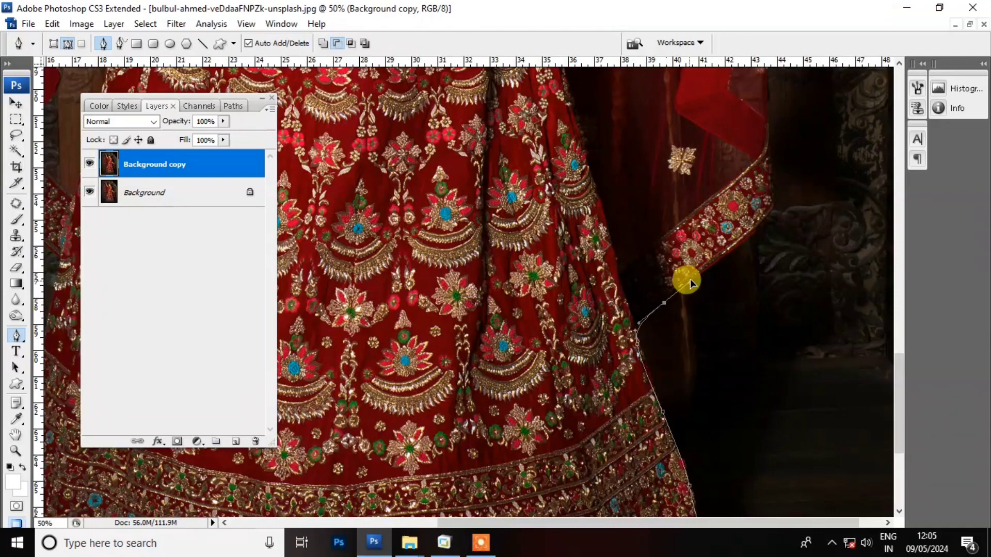
pyautogui.moveTo(727, 253); pyautogui.dragTo(530, 404)
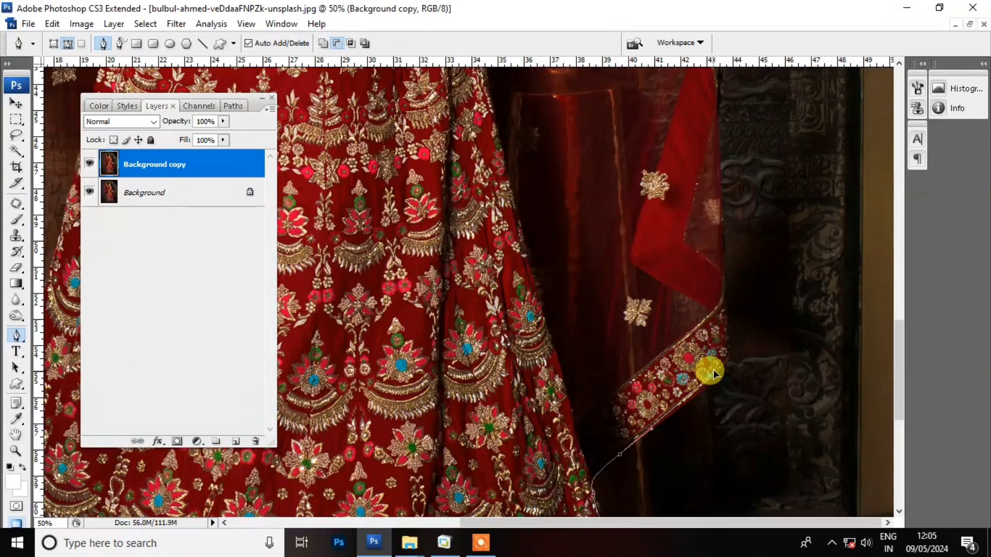
pyautogui.moveTo(717, 283); pyautogui.dragTo(710, 146)
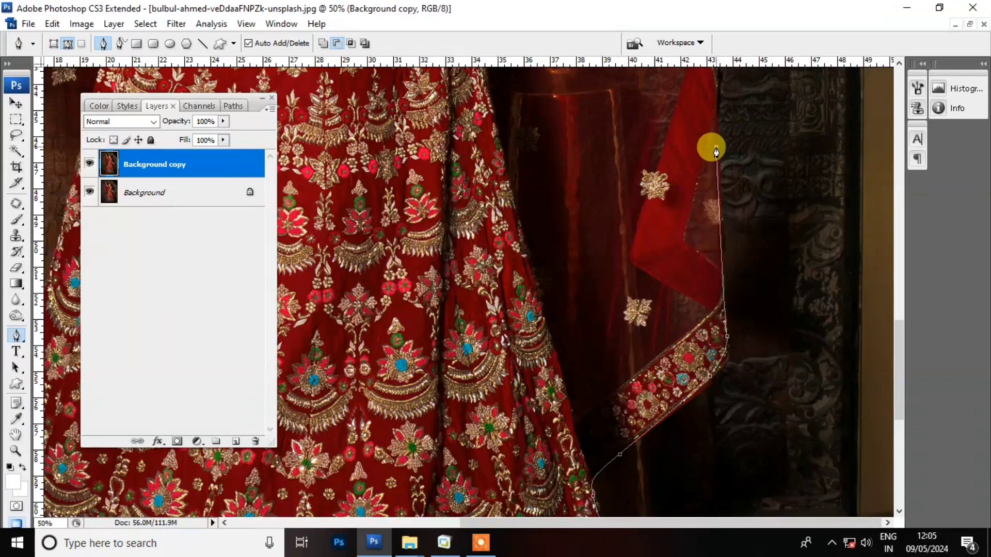
# Zoom in on the hand and sash, then trace the outline up the forearm
pyautogui.scroll(3, 695, 527)
pyautogui.press('z')
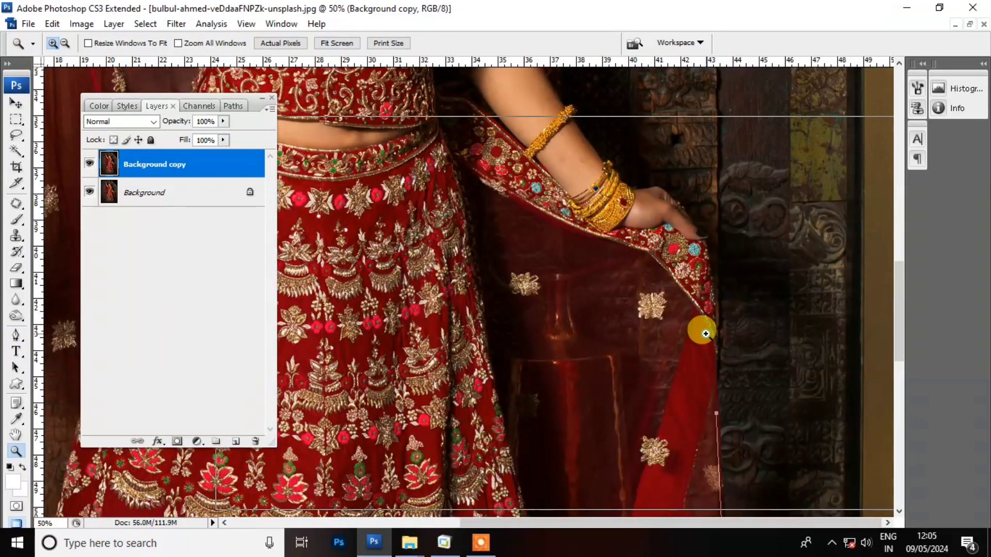
pyautogui.click(704, 330)
pyautogui.press('p')
pyautogui.scroll(1, 651, 320)
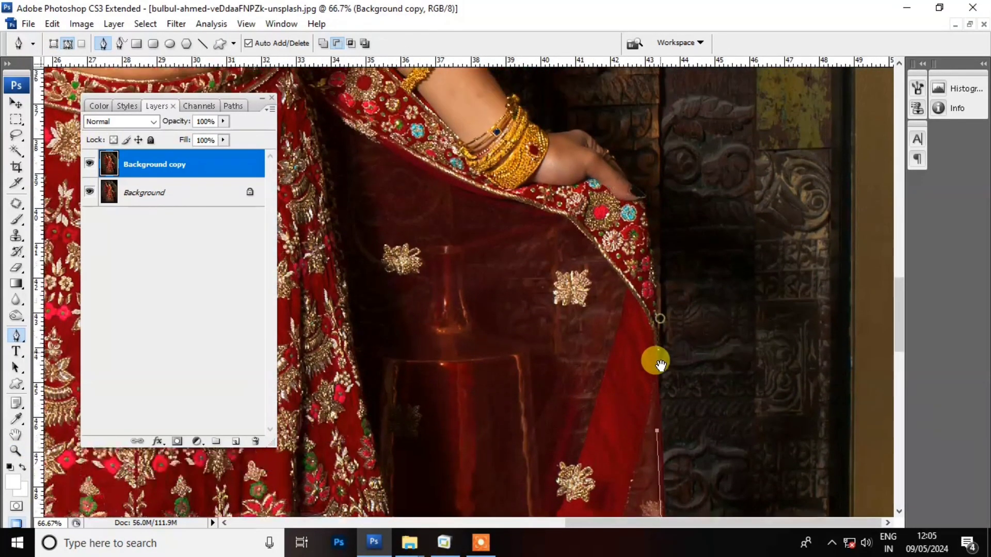
pyautogui.press('z')
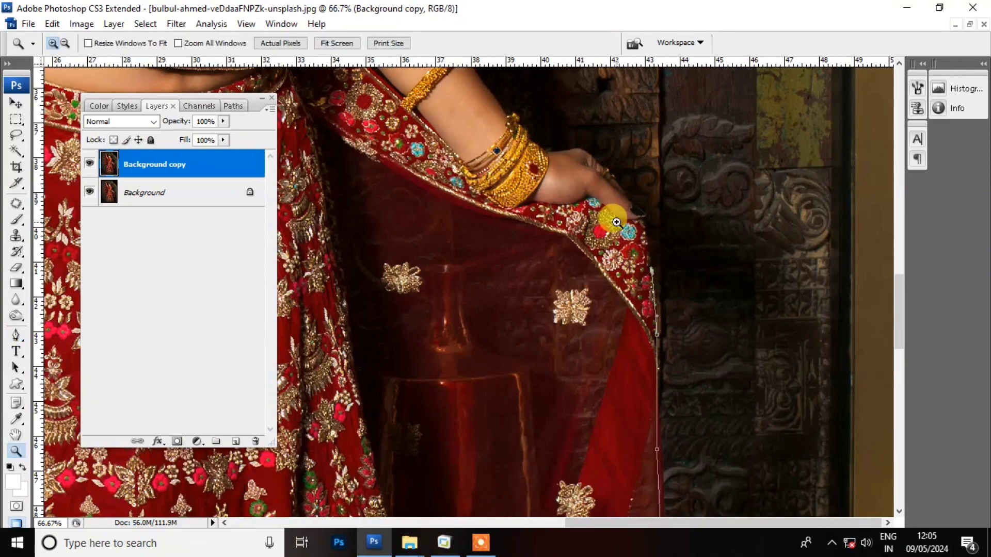
pyautogui.click(612, 217)
pyautogui.press('p')
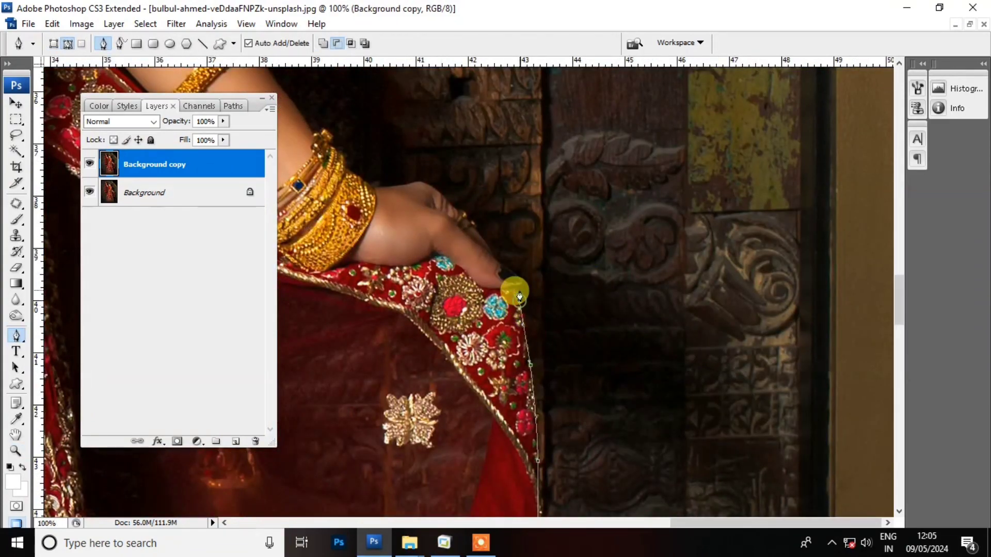
pyautogui.moveTo(519, 295); pyautogui.dragTo(708, 372)
# Trace the outline along the hair, chin, neck, shoulder, raised arm and veil-holding hand
pyautogui.press('z')
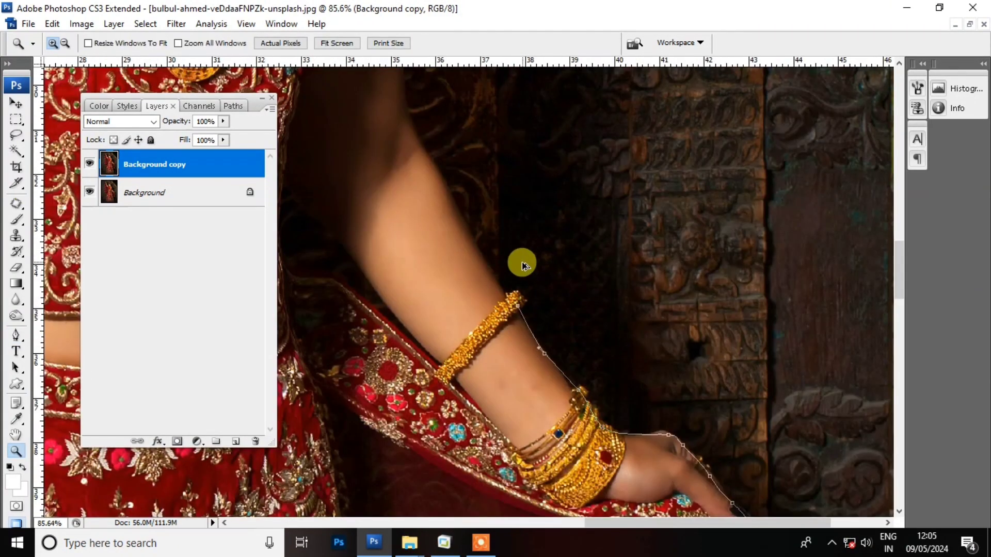
pyautogui.scroll(10, 522, 265)
pyautogui.click(467, 165)
pyautogui.press('p')
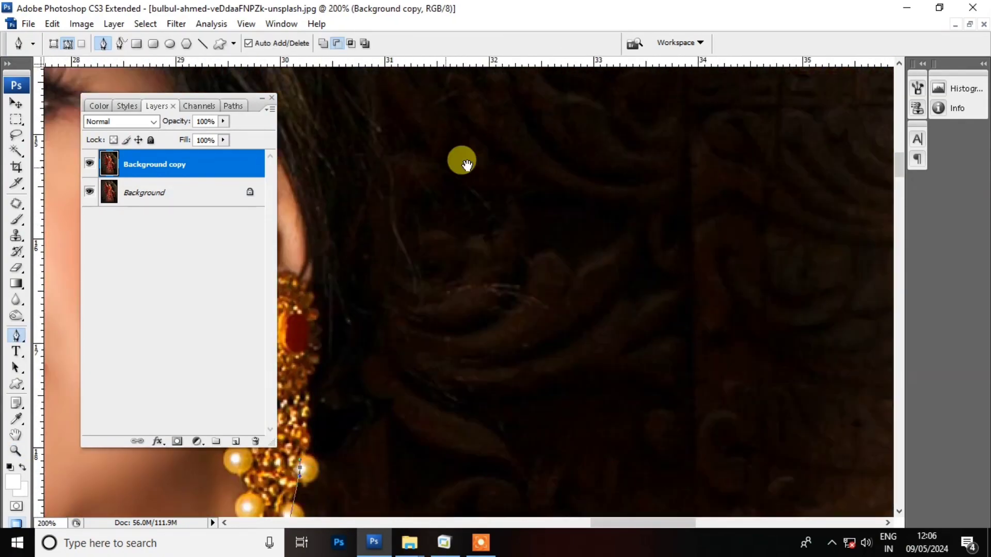
pyautogui.moveTo(467, 165); pyautogui.dragTo(603, 233)
pyautogui.click(568, 248)
pyautogui.click(515, 409)
pyautogui.click(540, 187)
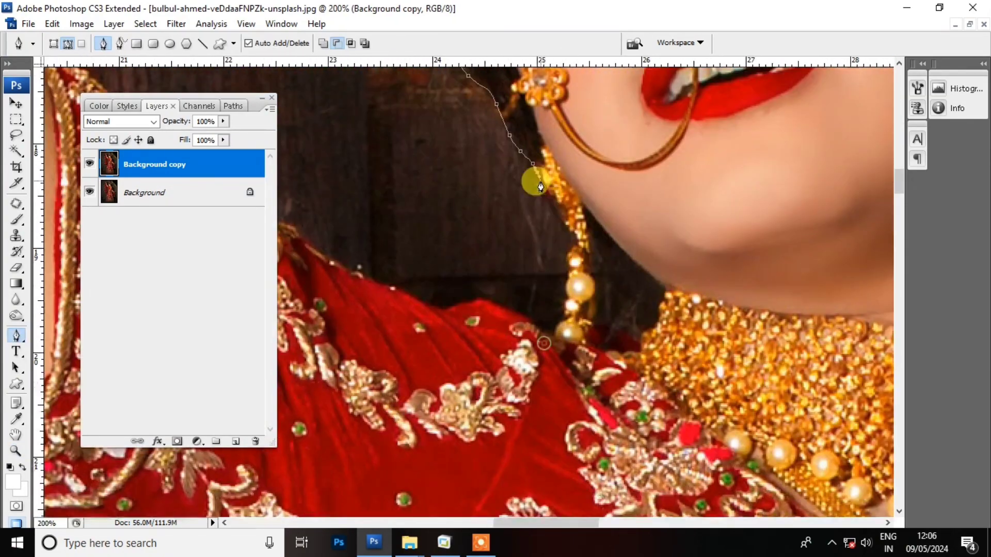
pyautogui.moveTo(442, 305)
pyautogui.mouseDown()
pyautogui.moveTo(420, 166)
pyautogui.moveTo(375, 228)
pyautogui.moveTo(668, 377)
pyautogui.moveTo(516, 237)
pyautogui.moveTo(577, 183)
pyautogui.moveTo(584, 390)
pyautogui.moveTo(400, 383)
pyautogui.mouseUp()
pyautogui.click(668, 377)
pyautogui.click(516, 237)
pyautogui.click(584, 389)
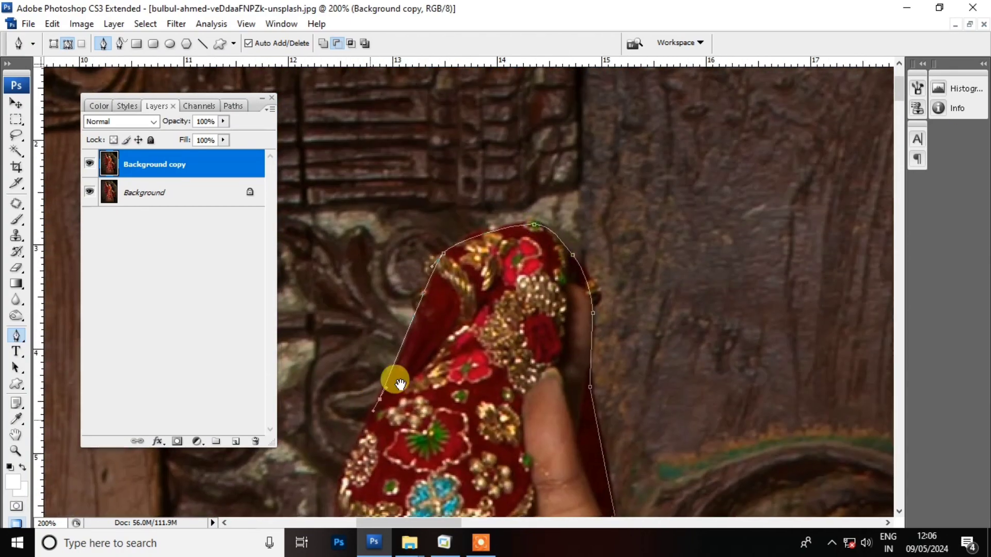
# Continue the path down the veil's edge and past the veil corner
pyautogui.scroll(-3, 400, 383)
pyautogui.moveTo(303, 281); pyautogui.dragTo(316, 250)
pyautogui.click(382, 461)
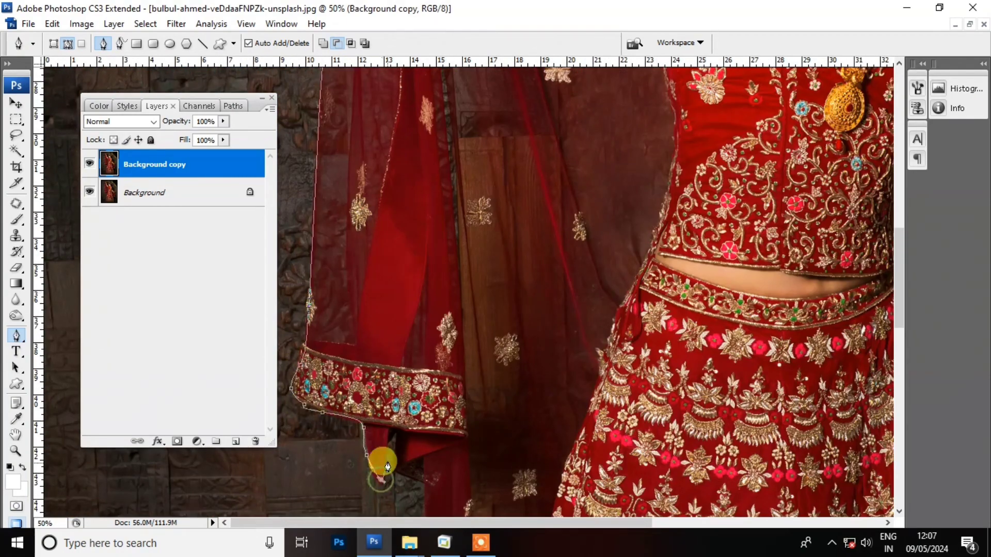
pyautogui.click(394, 436)
pyautogui.click(422, 474)
pyautogui.scroll(-5, 422, 474)
pyautogui.click(423, 218)
pyautogui.scroll(-3, 474, 488)
pyautogui.hscroll(5, 475, 488)
# Curve the path along the bottom of the hem and close it at the starting anchor
pyautogui.click(555, 466)
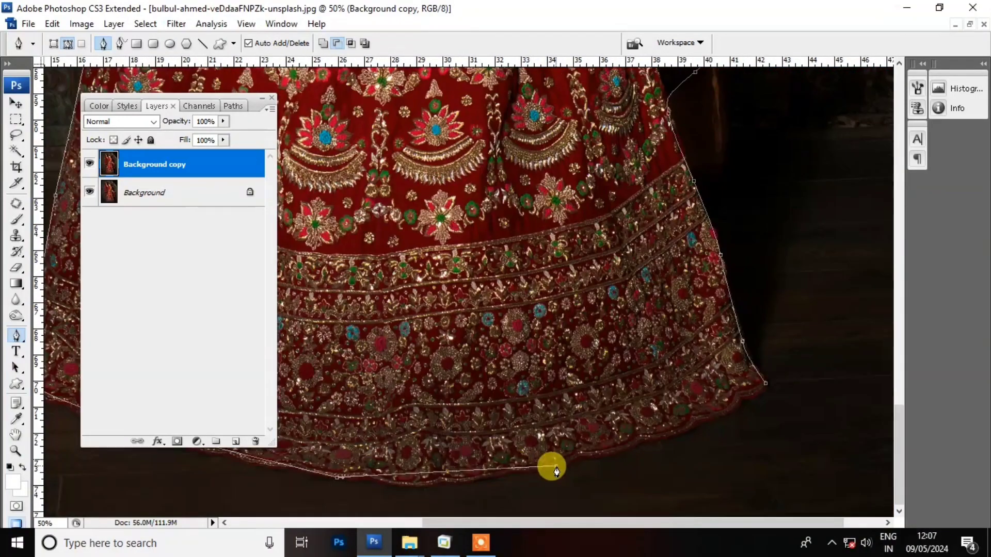
pyautogui.moveTo(589, 462); pyautogui.dragTo(718, 422)
pyautogui.hscroll(3, 718, 422)
pyautogui.scroll(1, 580, 427)
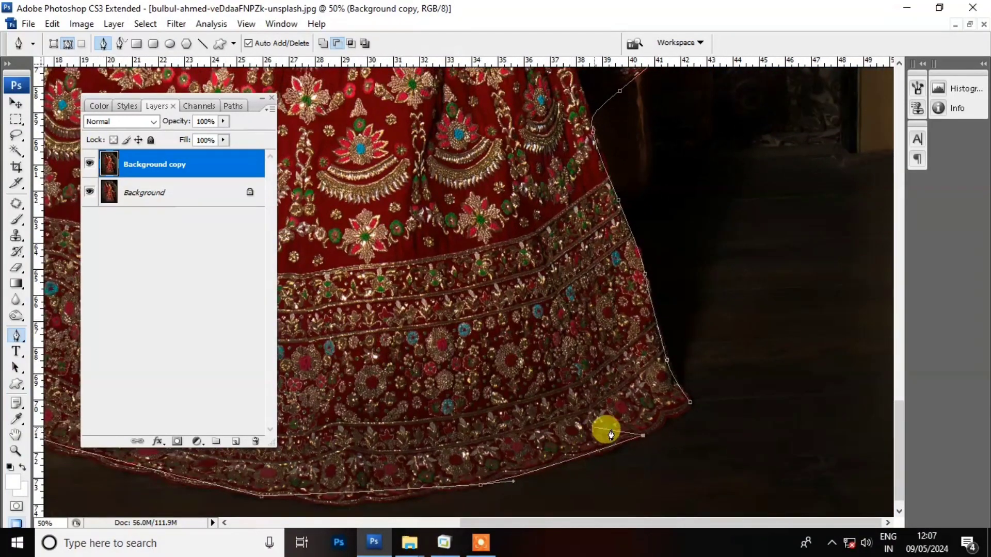
pyautogui.click(689, 404)
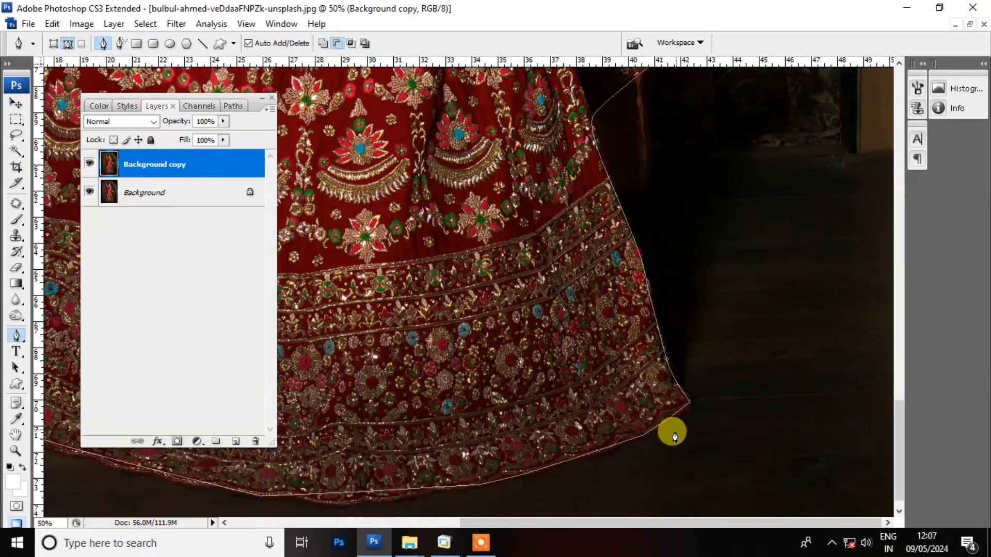
pyautogui.click(645, 438)
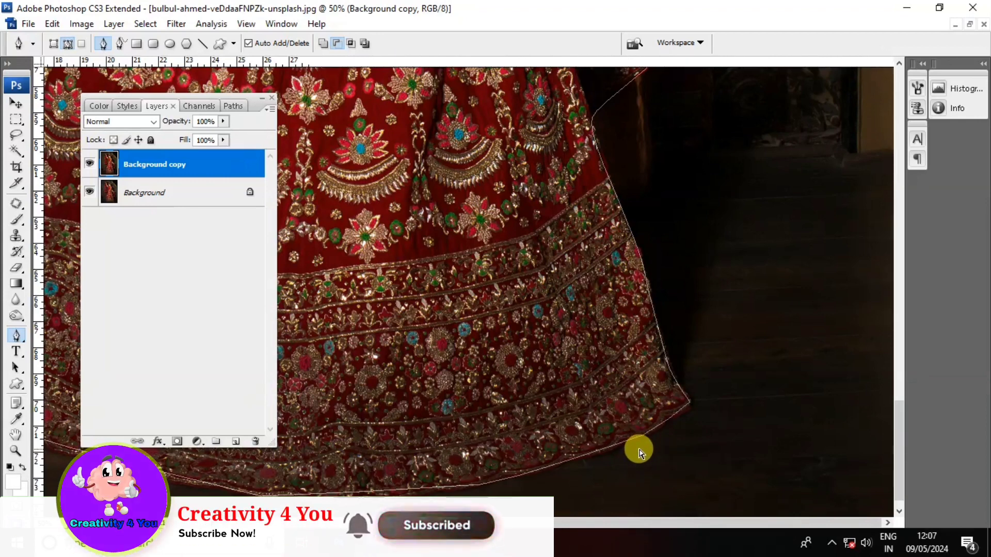
# Fit the whole photo on screen to view the bride's full outline, cancelling an accidental Save As
pyautogui.press('z')
pyautogui.rightClick(484, 343)
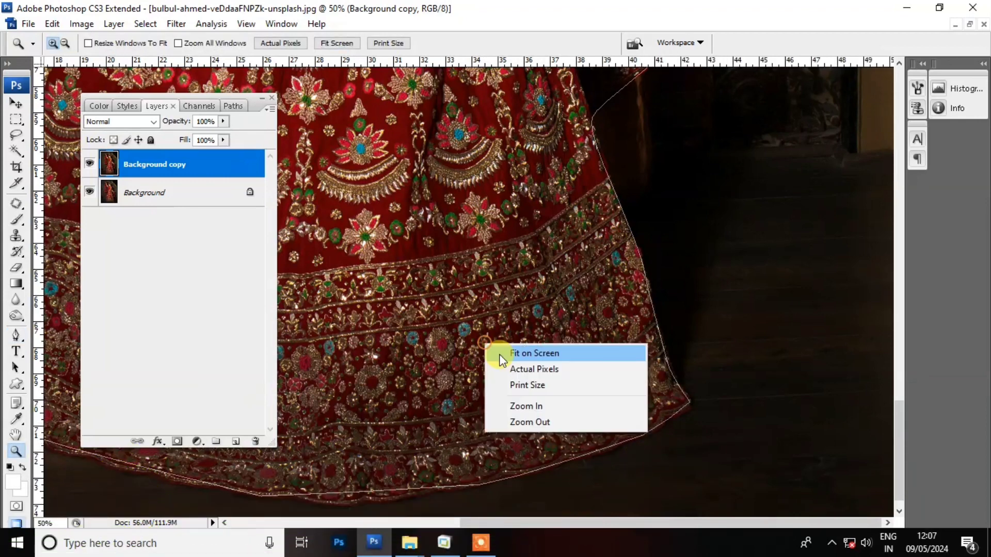
pyautogui.click(497, 354)
pyautogui.rightClick(490, 332)
pyautogui.click(490, 332)
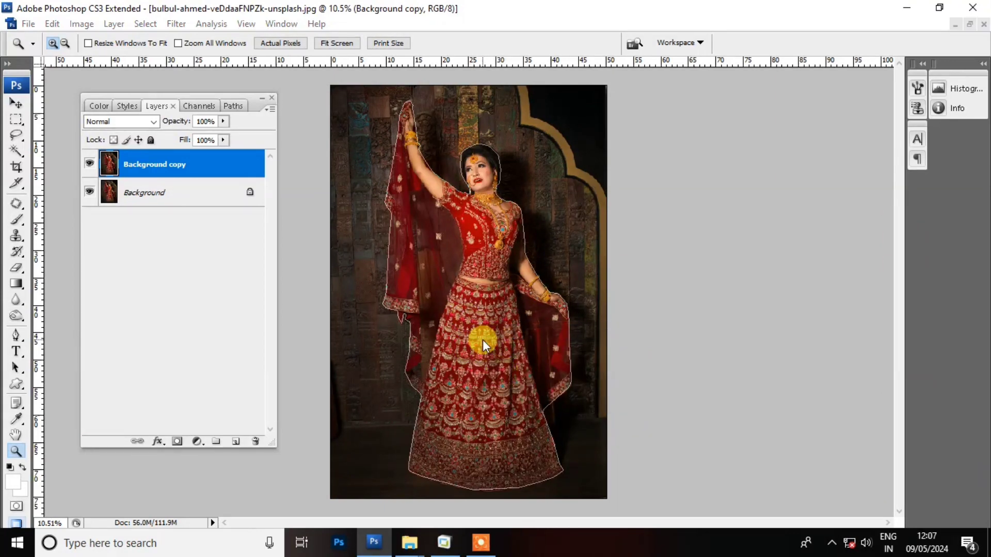
pyautogui.hotkey('ctrl', 'shift', 's')
pyautogui.press('Escape')
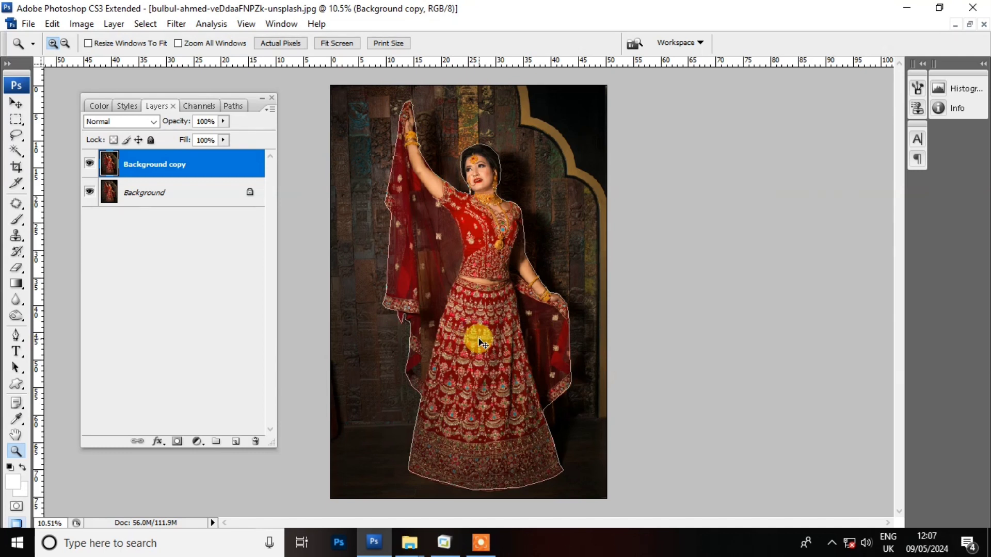
pyautogui.rightClick(474, 309)
pyautogui.click(474, 309)
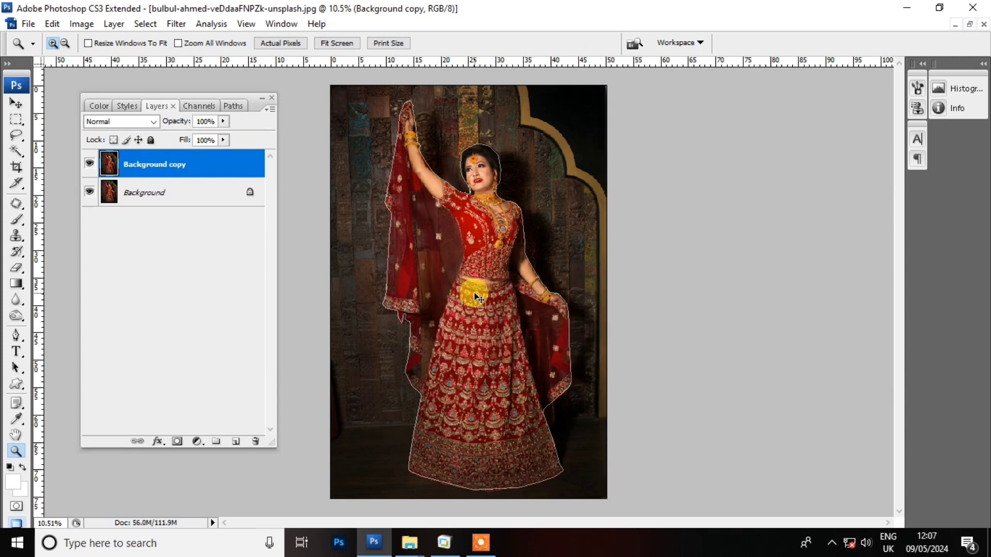
# Invert the bride selection so the background around her is selected
pyautogui.hotkey('ctrl', 'shift', 'i')
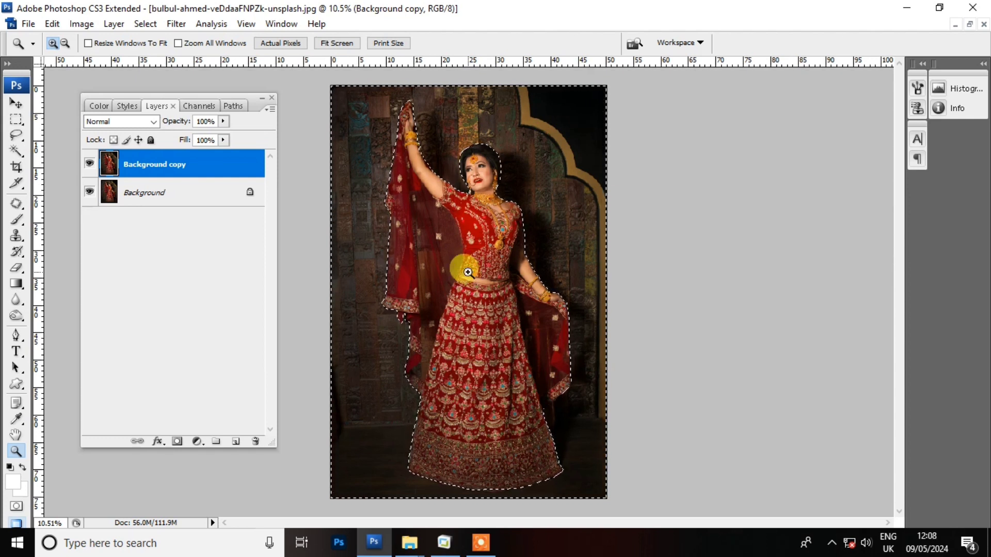
pyautogui.hotkey('ctrl', 'shift', 'i')
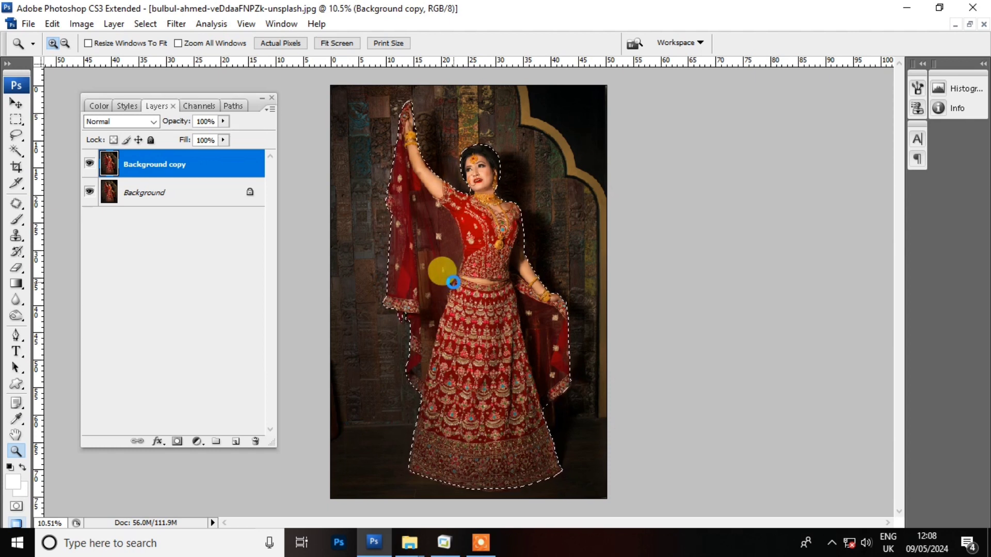
pyautogui.hotkey('ctrl', 'shift', 'i')
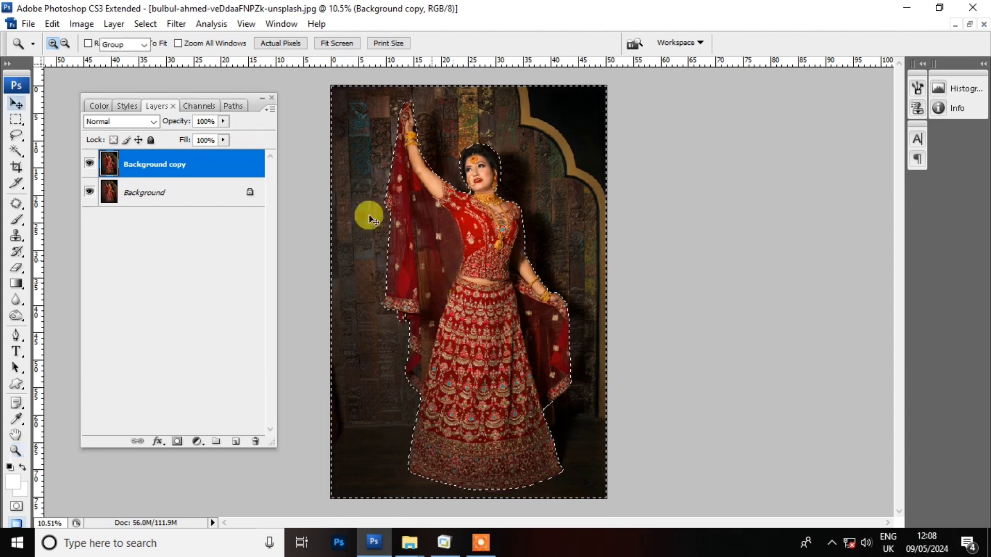
pyautogui.press('v')
pyautogui.click(185, 28)
pyautogui.moveTo(184, 156)
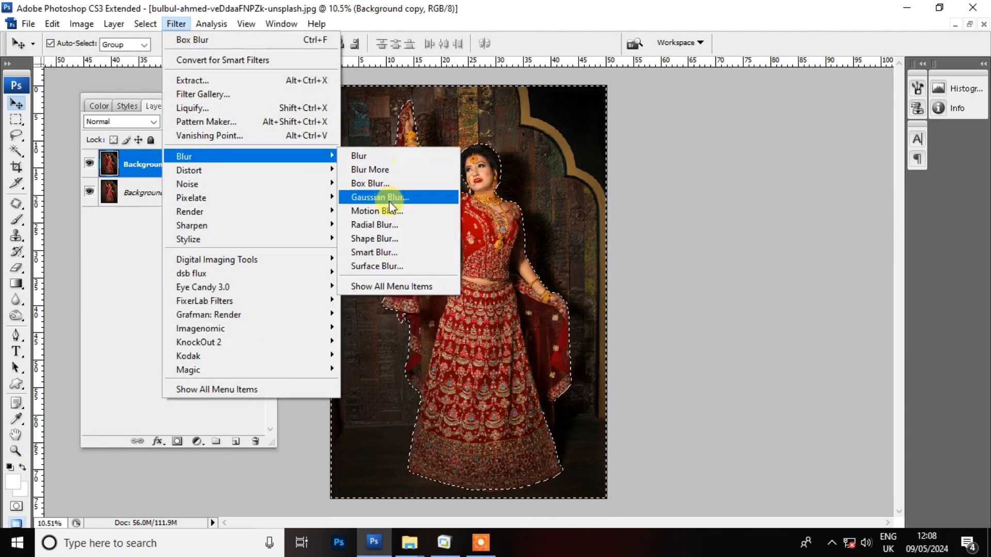
pyautogui.click(380, 197)
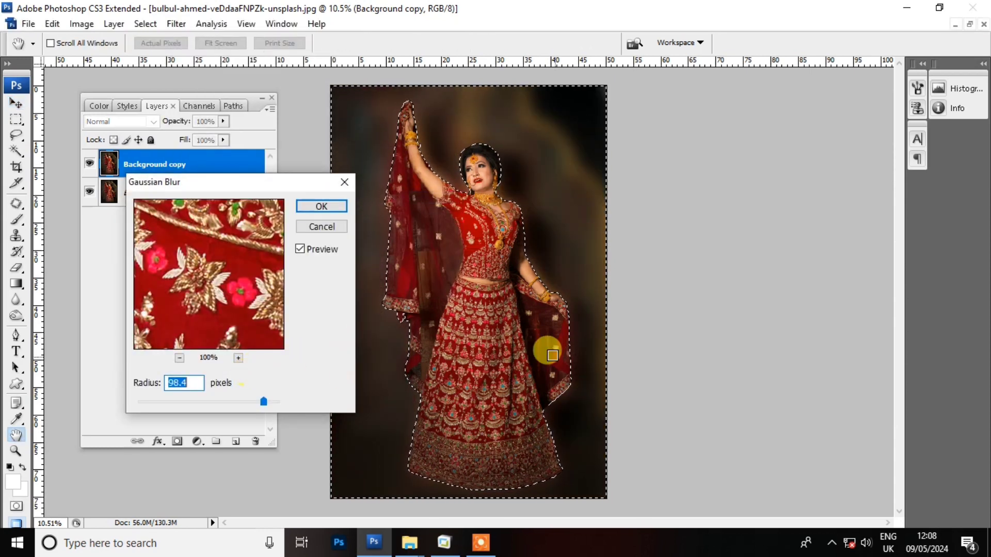
pyautogui.moveTo(263, 401); pyautogui.dragTo(269, 401)
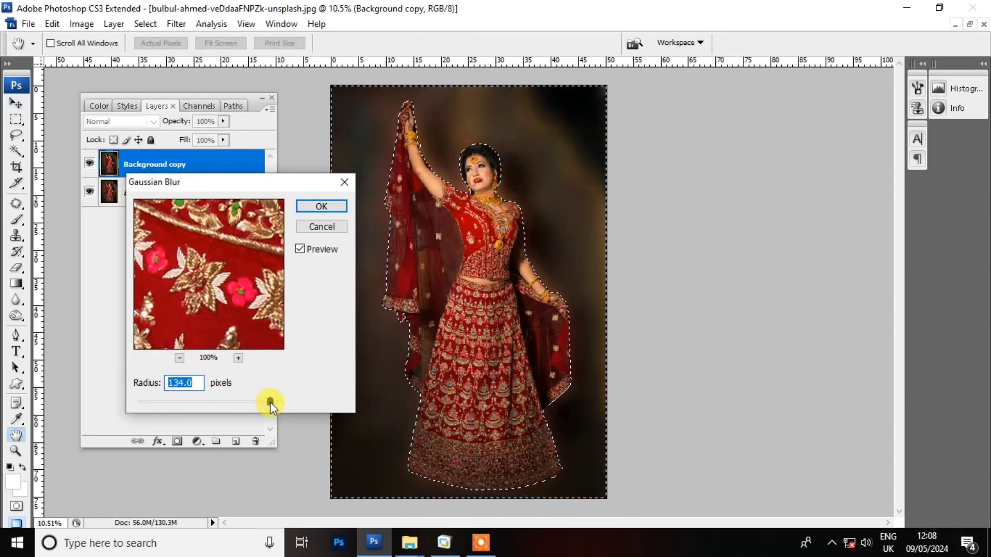
pyautogui.press('Return')
pyautogui.press('v')
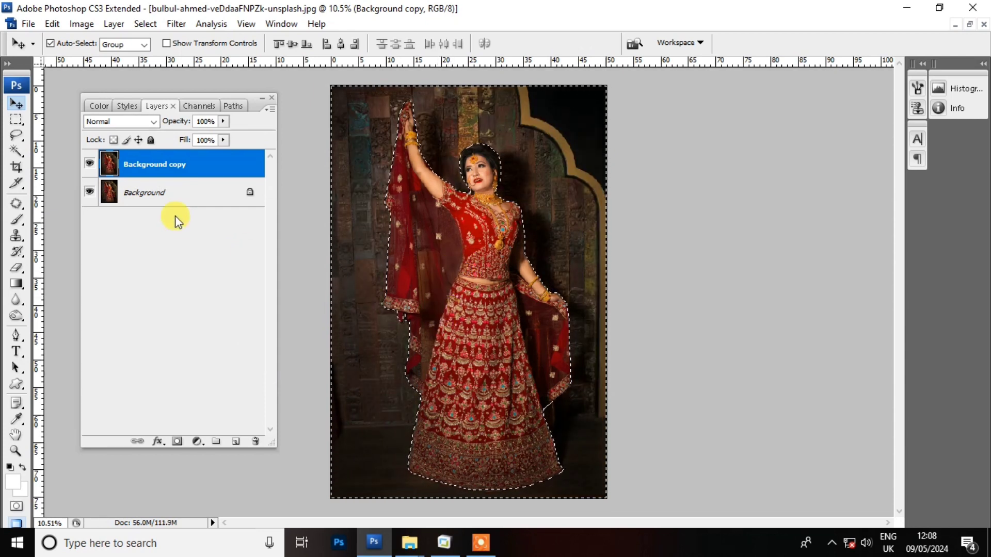
# Reselect the bride, copy her to a new Layer 1, and make Background copy active
pyautogui.hotkey('alt', 'shift')
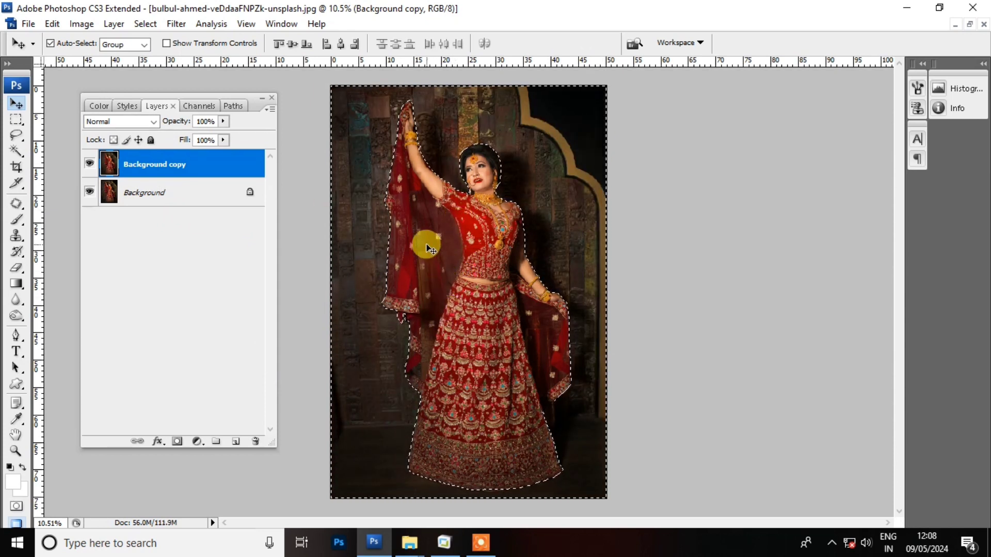
pyautogui.hotkey('ctrl', 'shift', 'i')
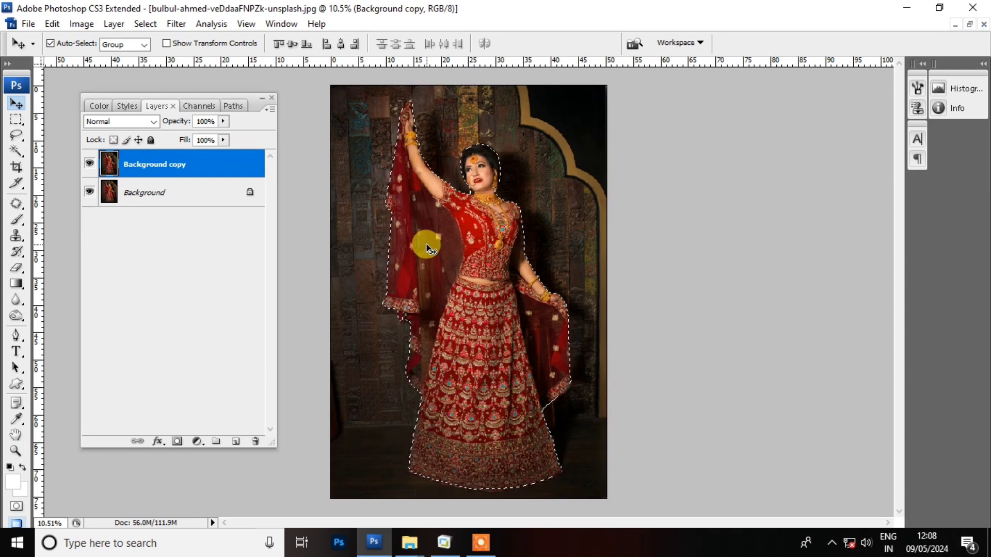
pyautogui.hotkey('ctrl', 'j')
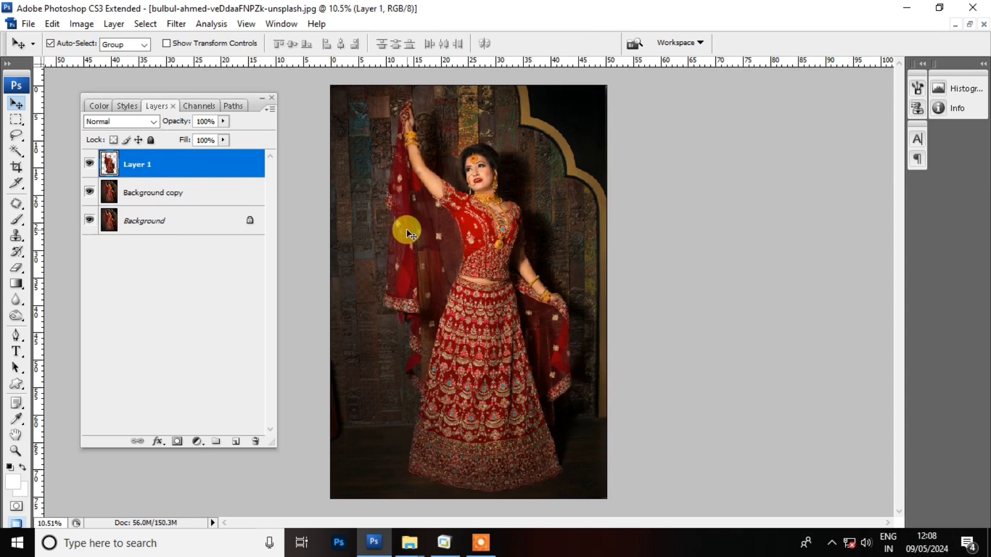
pyautogui.click(538, 168)
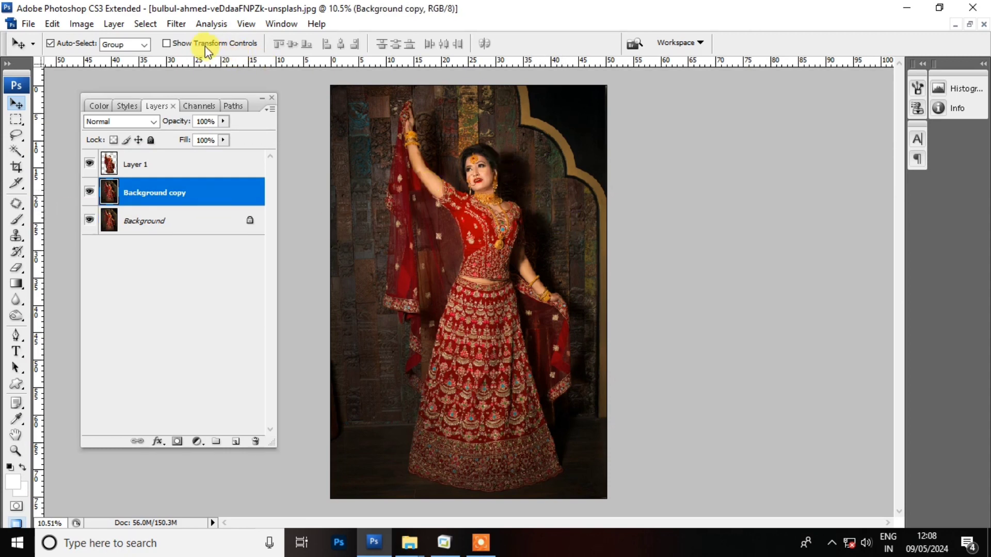
# Apply a Box Blur with a 558-pixel radius to Background copy
pyautogui.click(176, 24)
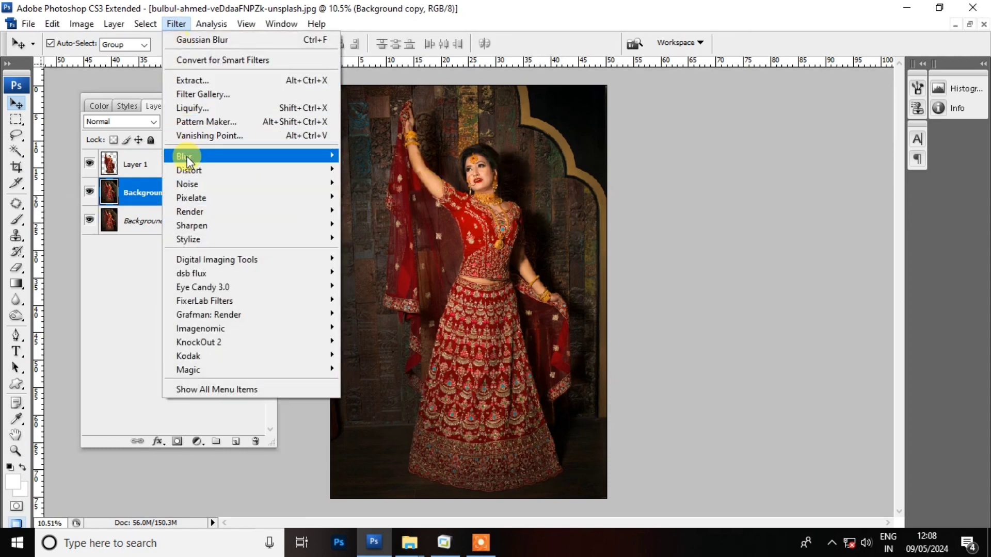
pyautogui.moveTo(185, 156)
pyautogui.click(373, 180)
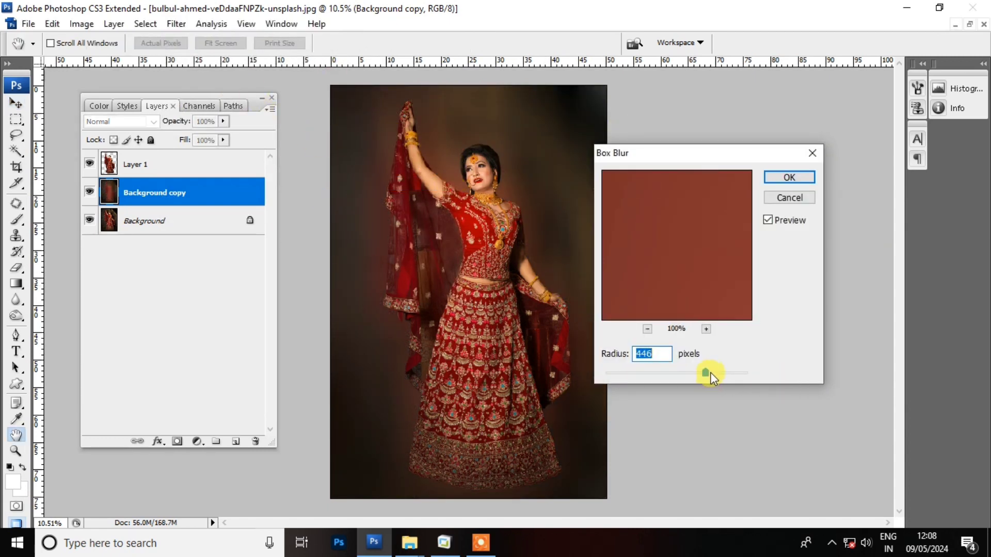
pyautogui.moveTo(710, 373); pyautogui.dragTo(713, 371)
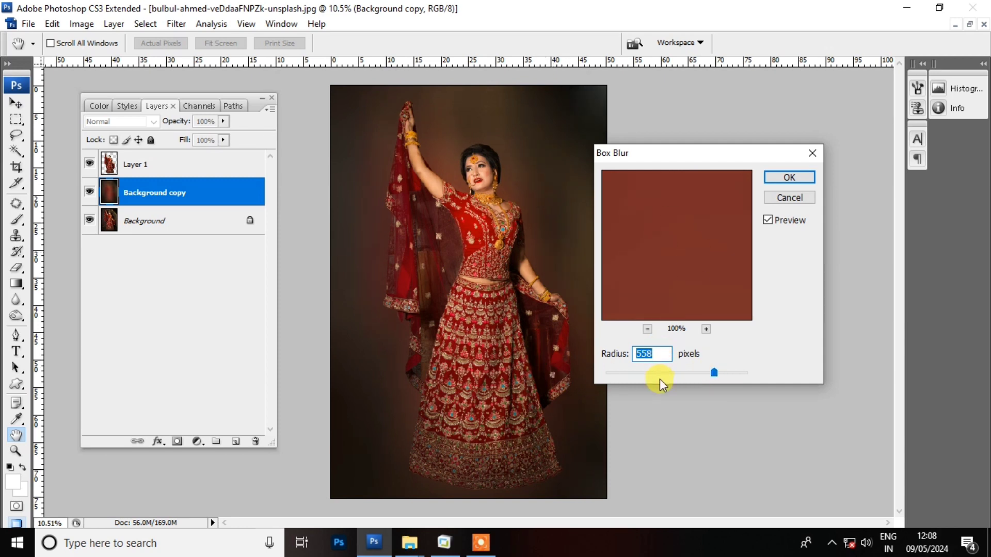
pyautogui.click(777, 181)
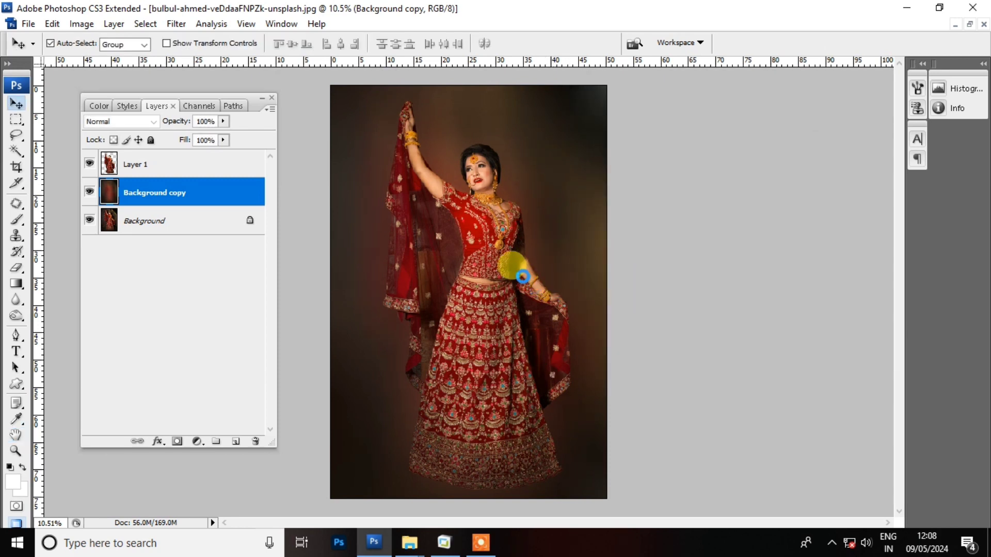
# Darken Background copy with a Curves midpoint pulled from input 126 to output 113
pyautogui.hotkey('ctrl', 'space')
pyautogui.rightClick(489, 269)
pyautogui.click(494, 278)
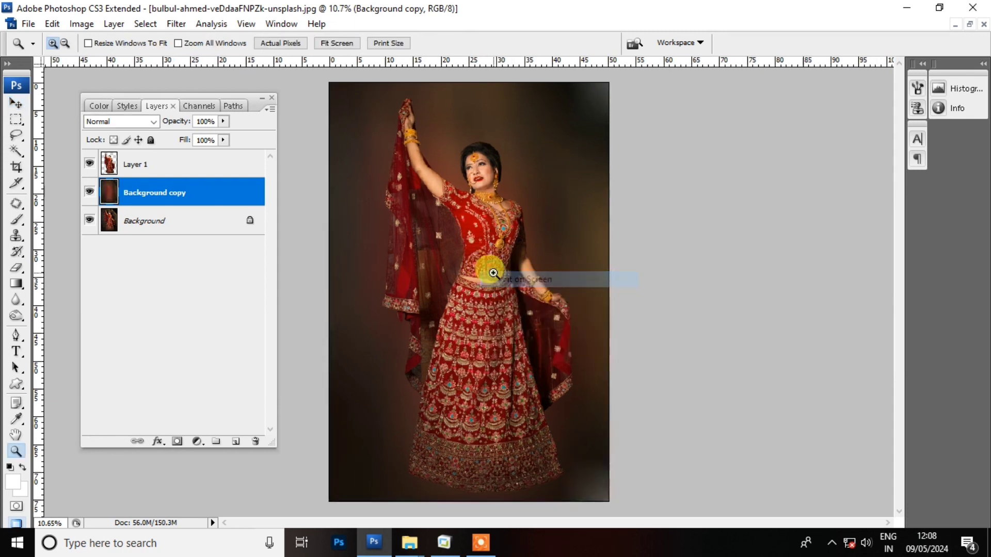
pyautogui.rightClick(530, 253)
pyautogui.click(555, 225)
pyautogui.hotkey('ctrl', 'm')
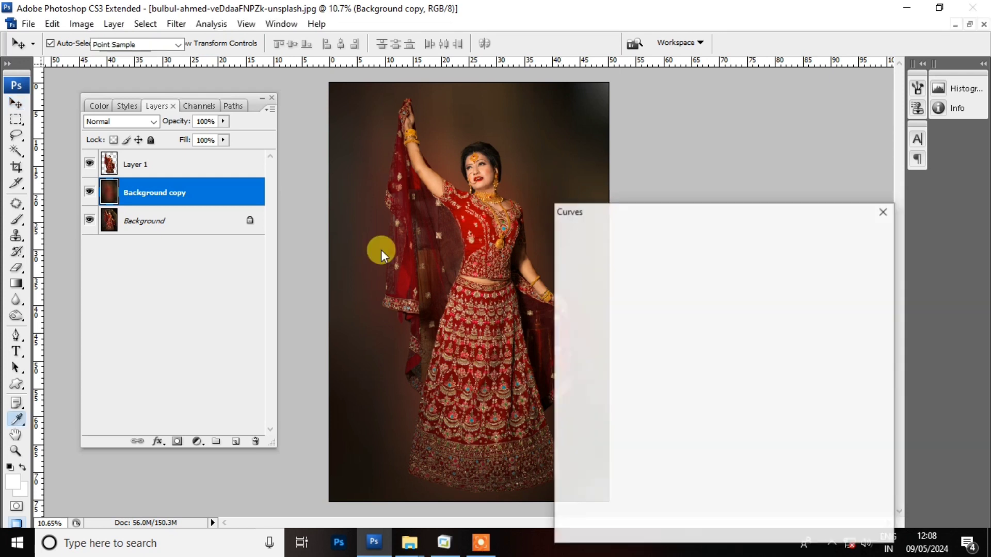
pyautogui.click(722, 372)
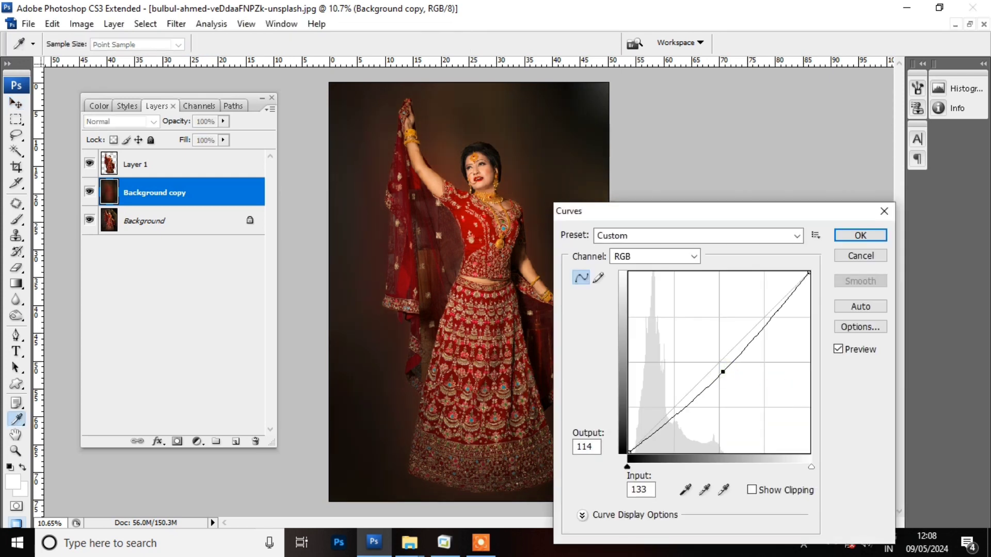
pyautogui.moveTo(722, 371); pyautogui.dragTo(718, 372)
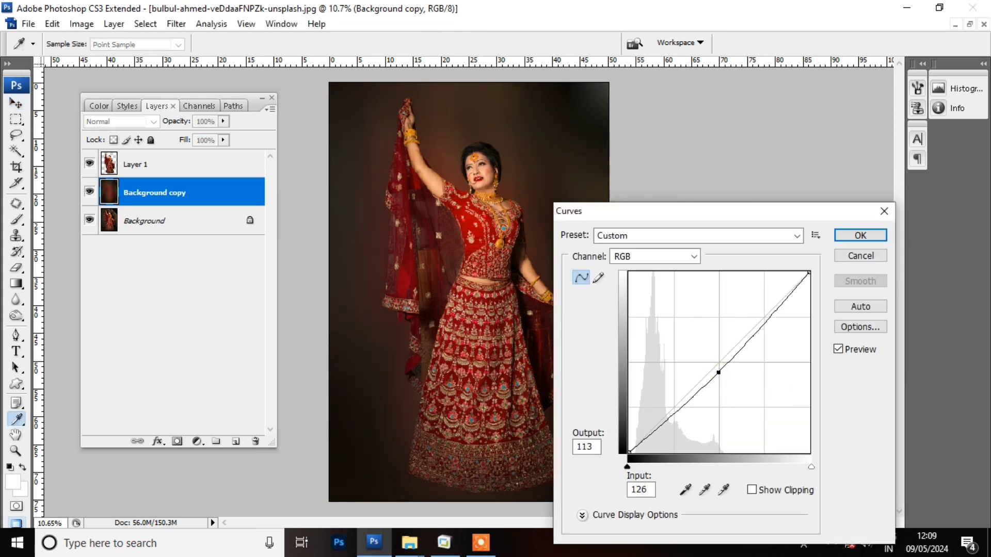
pyautogui.press('Return')
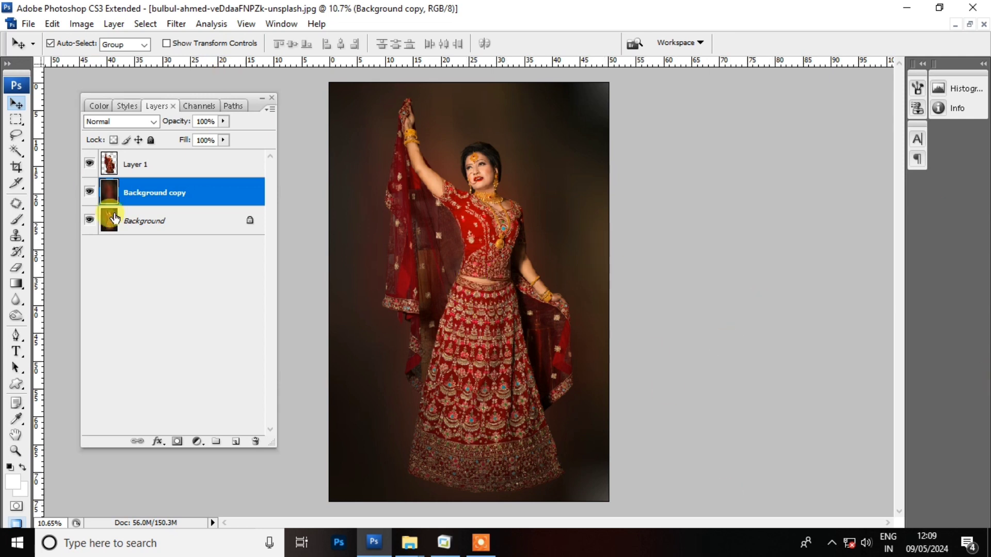
# Select Layer 1 with Background copy, merge them into Layer 1, then hide it to compare
pyautogui.click(159, 174)
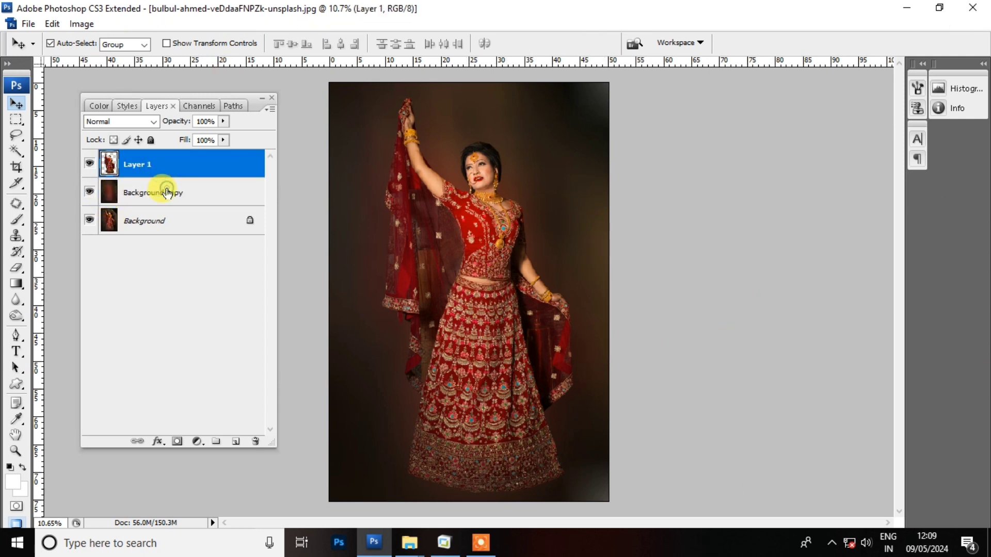
pyautogui.click(166, 193)
pyautogui.click(172, 174)
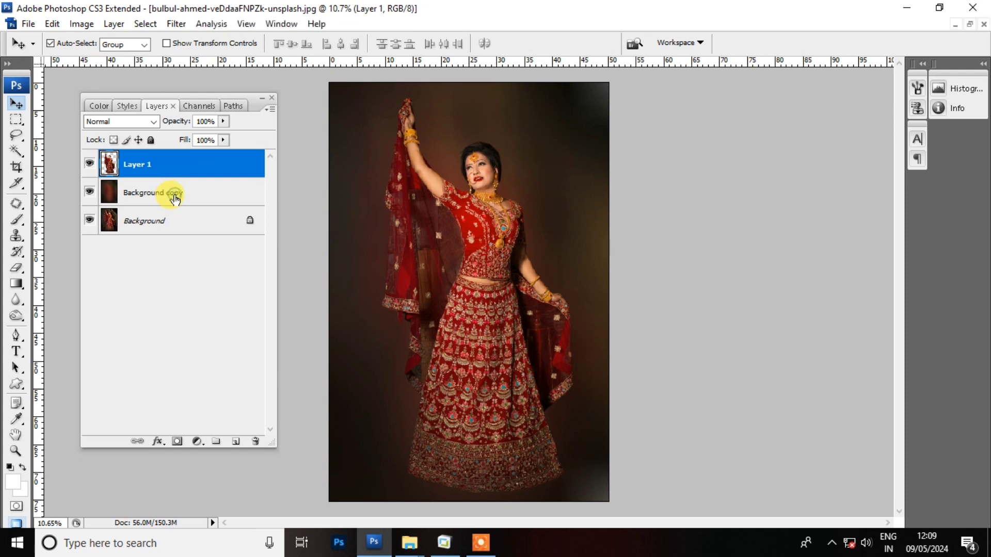
pyautogui.keyDown('ctrl'); pyautogui.click(174, 200); pyautogui.keyUp('ctrl')
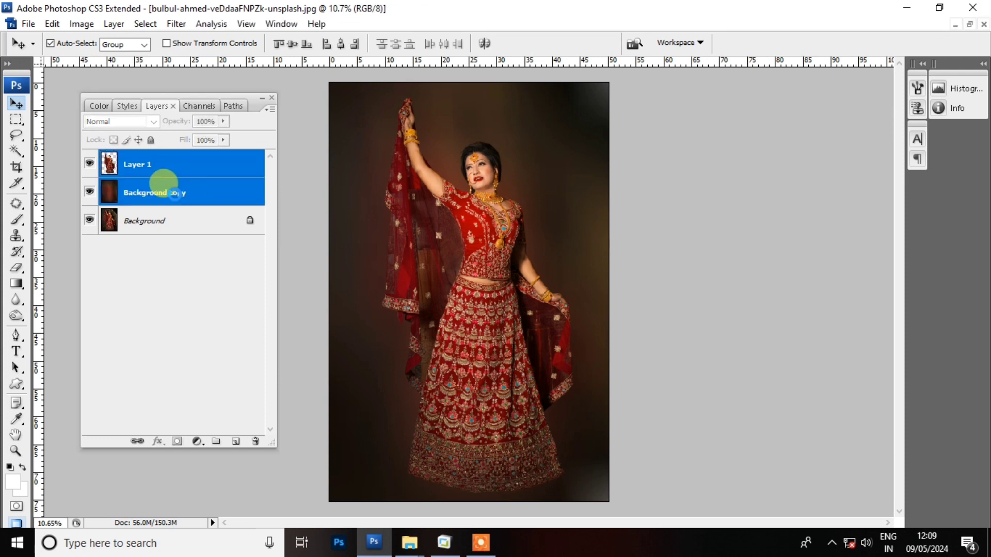
pyautogui.hotkey('ctrl', 'e')
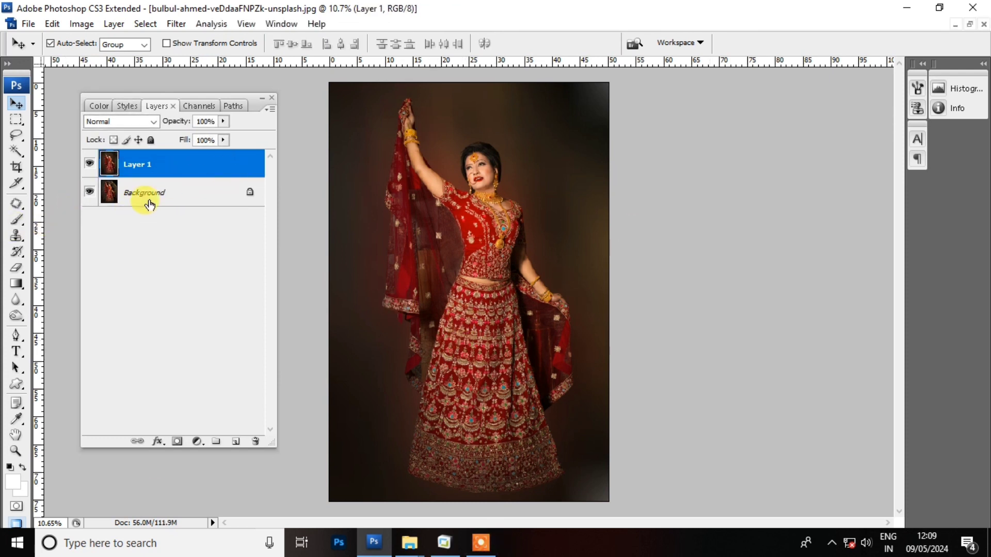
pyautogui.click(90, 164)
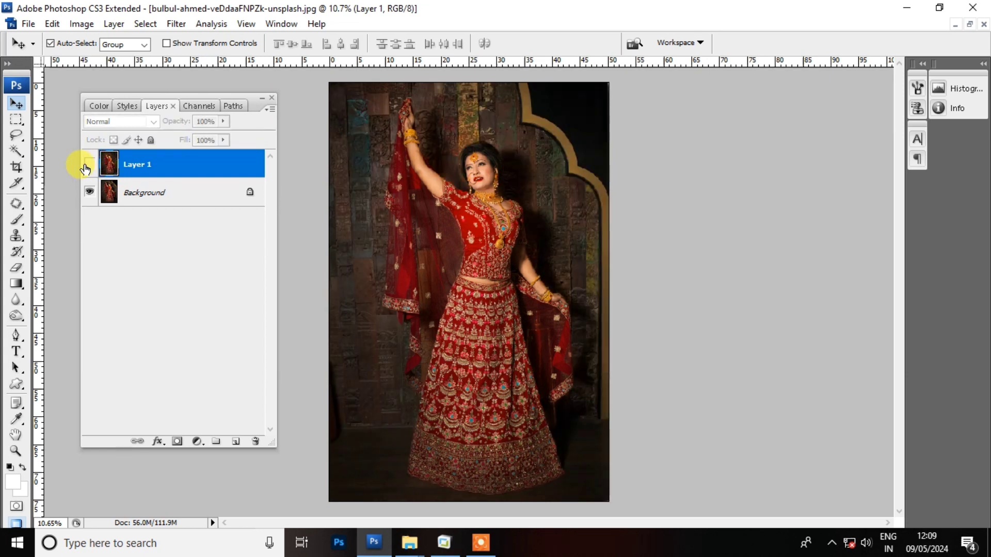
pyautogui.click(86, 165)
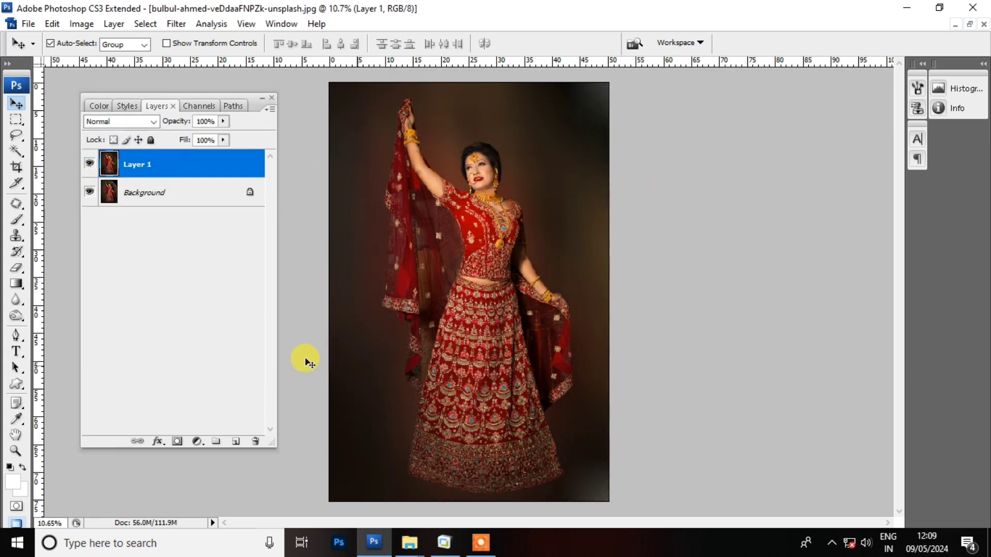